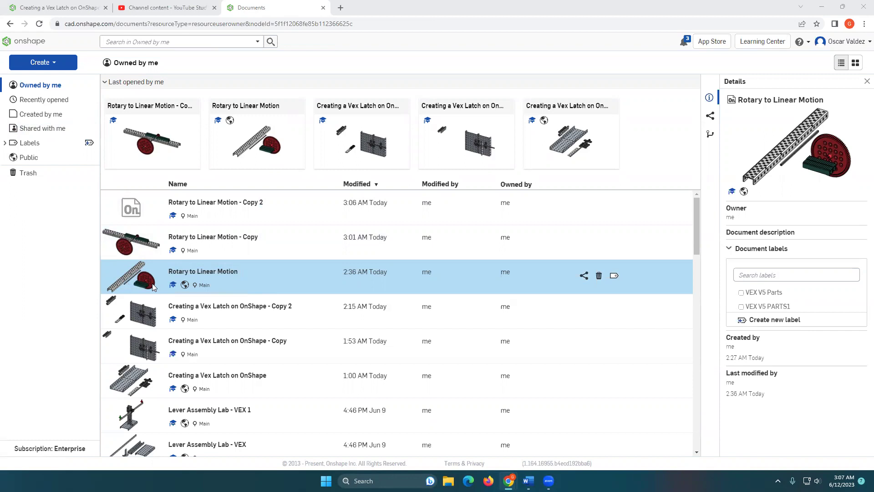
- Open the document "Rotary to Linear Motion - Copy" and play the Revolute 3 mate animation with its default range, then stop it
double_click(200, 238)
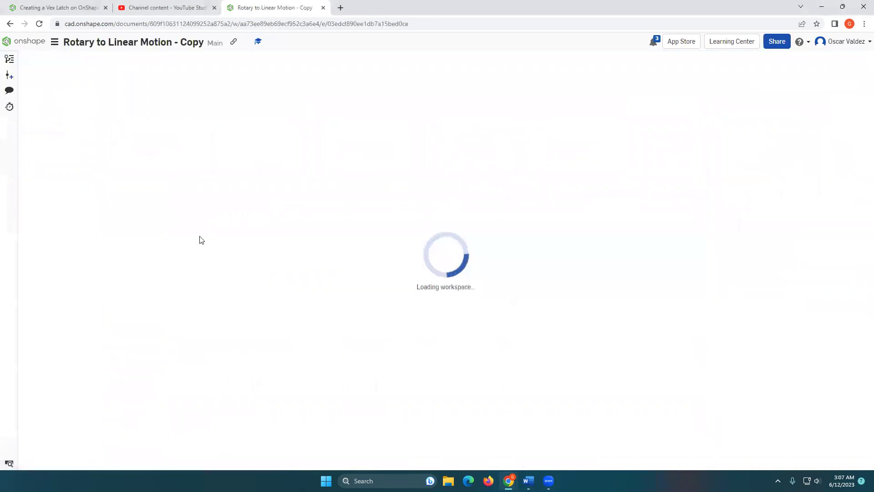
right_drag(285, 258, 216, 253)
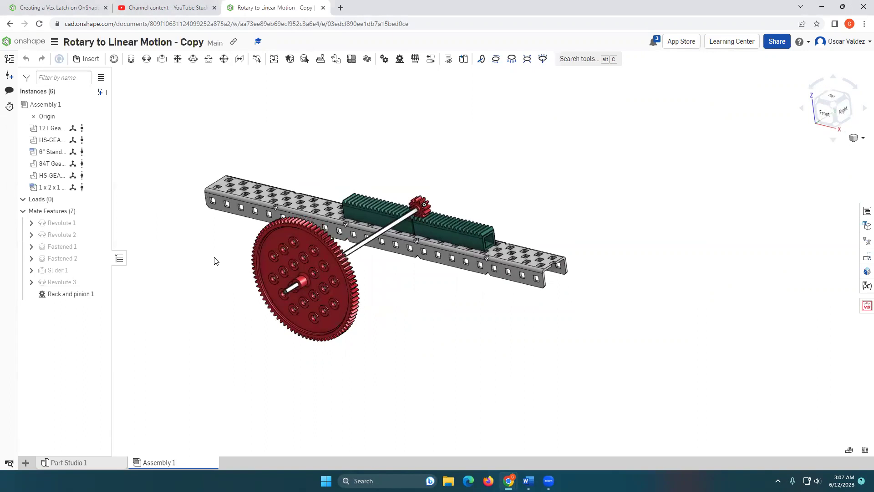
right_click(67, 282)
click(108, 383)
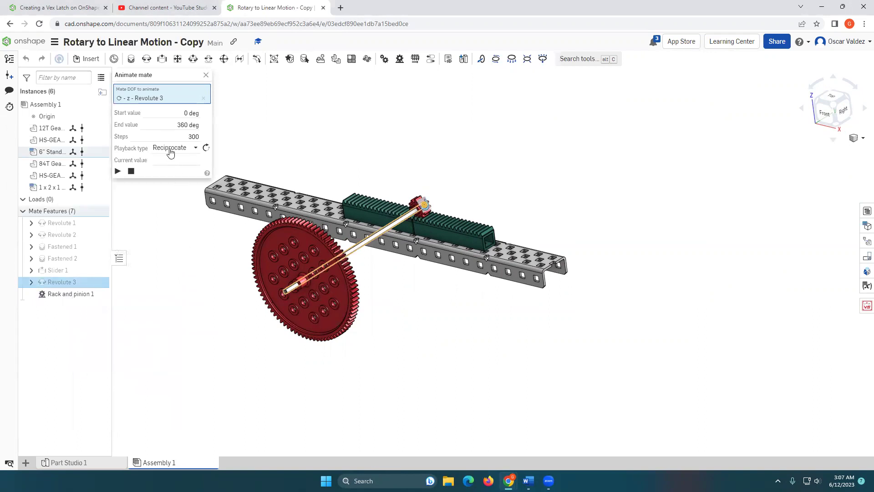
click(118, 171)
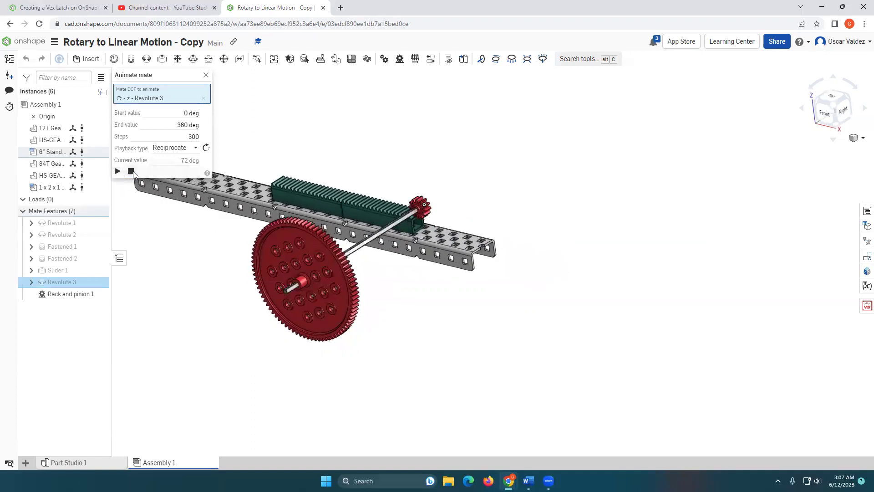
click(132, 172)
- Animate the Revolute 3 mate from -720 deg to 0 deg in 1000 steps
click(198, 115)
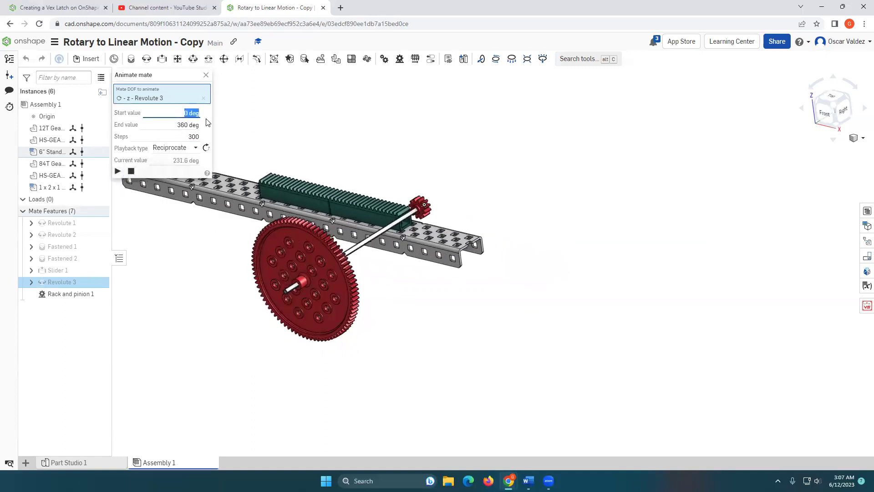
text(-720)
key(Tab)
text(0)
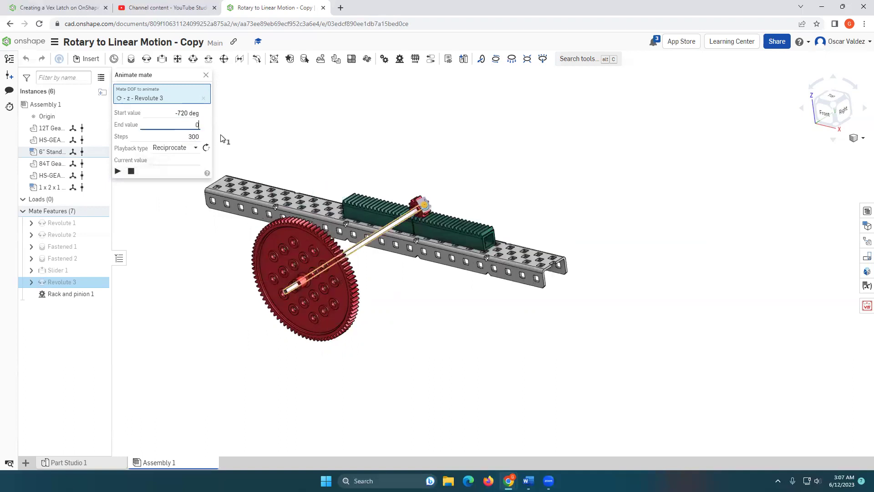
key(Tab)
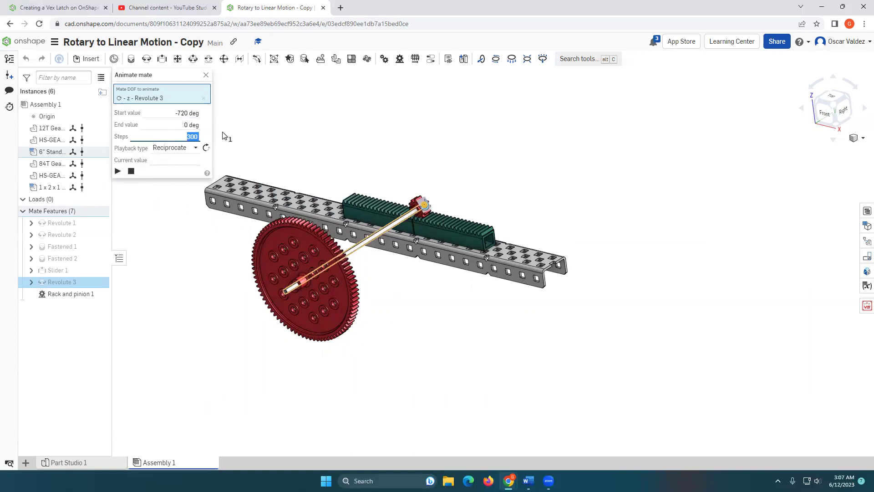
text(1000)
click(118, 171)
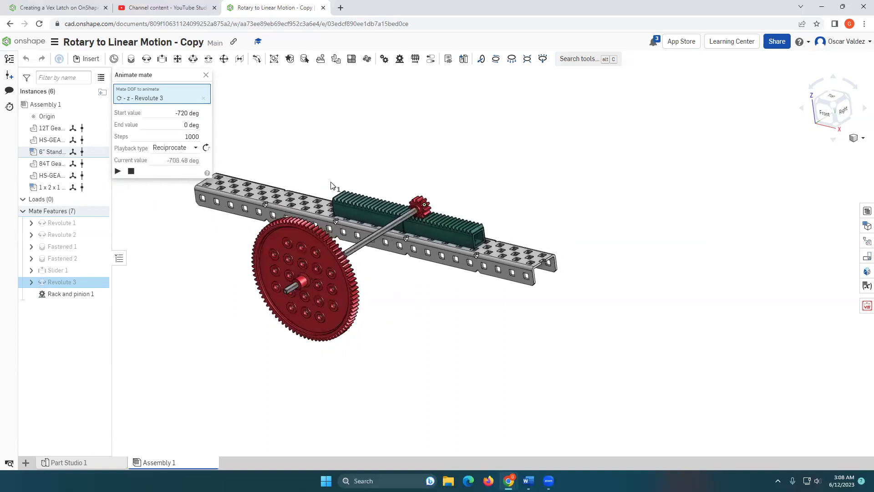
- Return to the documents list and open Assembly 1 of "Rotary to Linear Motion - Copy 2"
click(36, 49)
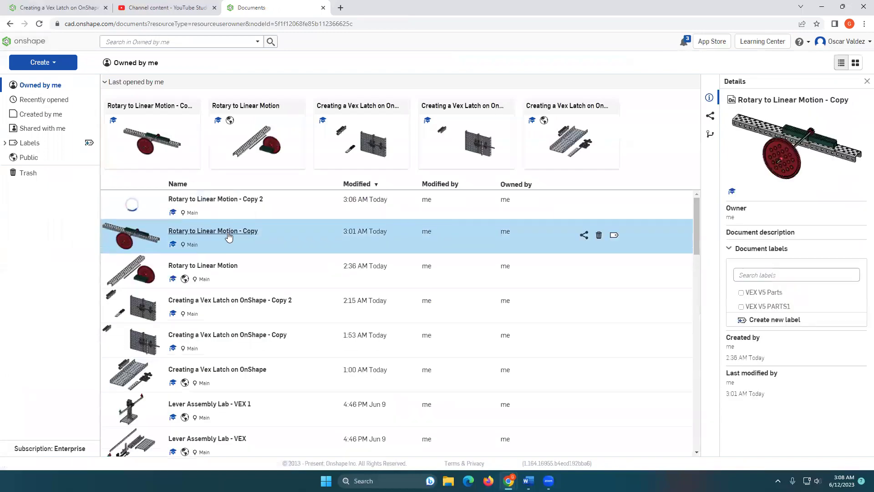
click(236, 205)
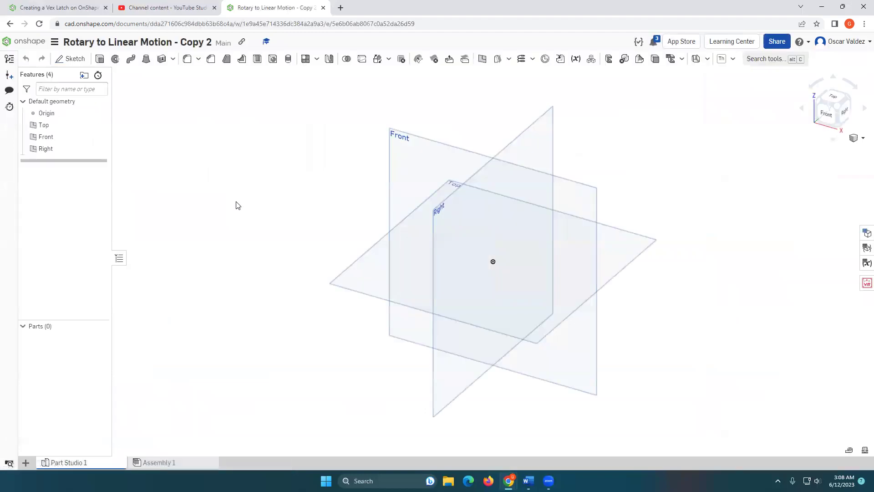
click(169, 464)
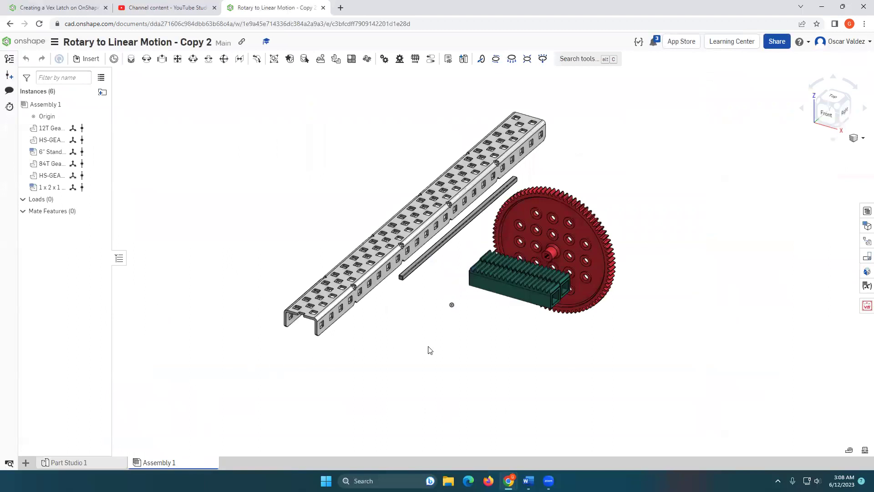
- Examine the unassembled channel, shaft, rack gears, large gear and pinion from several angles
middle_drag(428, 346, 319, 363)
scroll(318, 353, up, 2)
scroll(317, 354, down, 1)
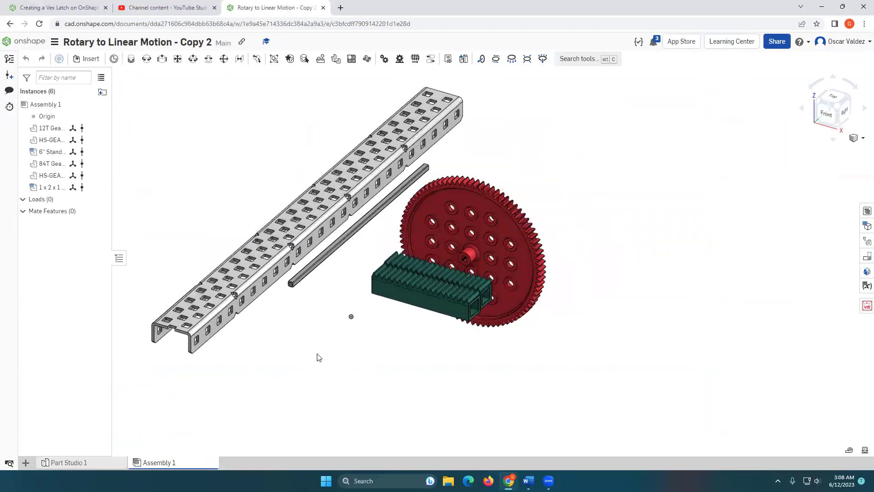
scroll(318, 357, down, 1)
scroll(389, 367, up, 1)
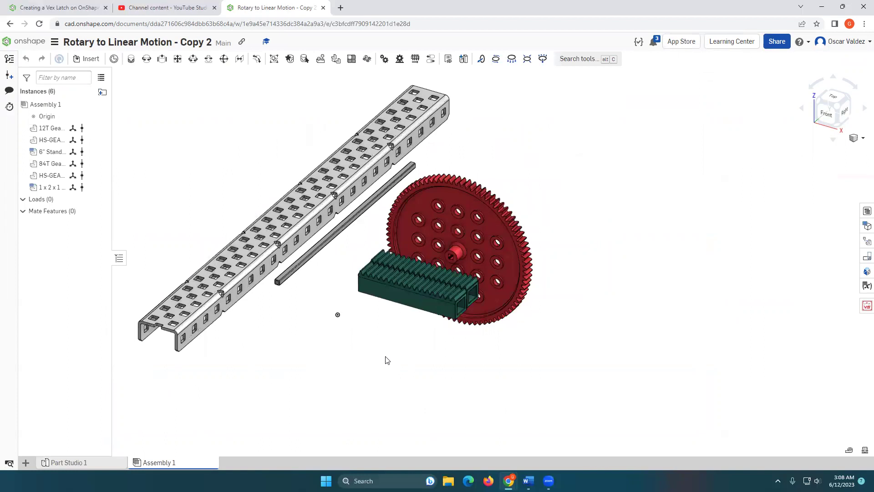
middle_drag(396, 347, 484, 370)
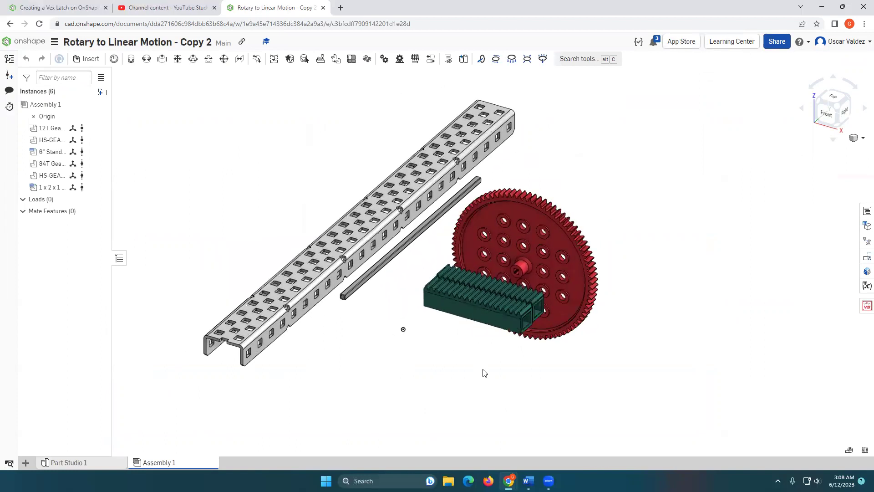
scroll(489, 378, down, 1)
scroll(484, 373, up, 1)
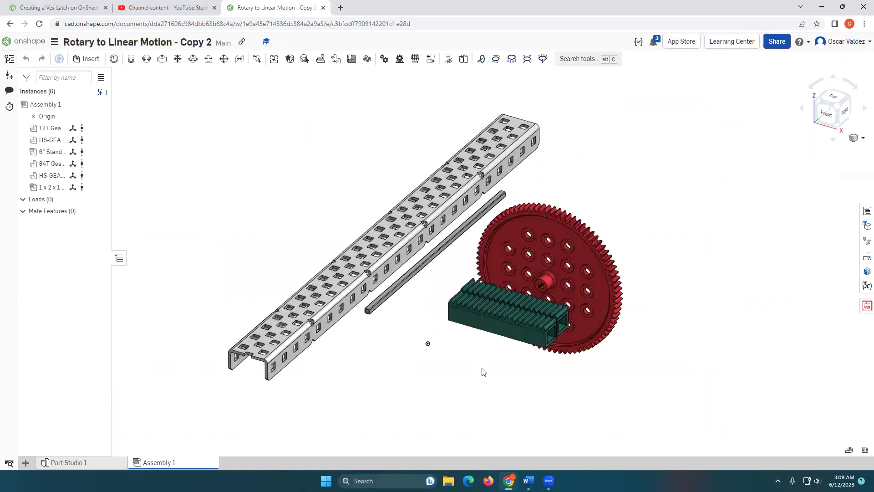
right_drag(484, 373, 414, 361)
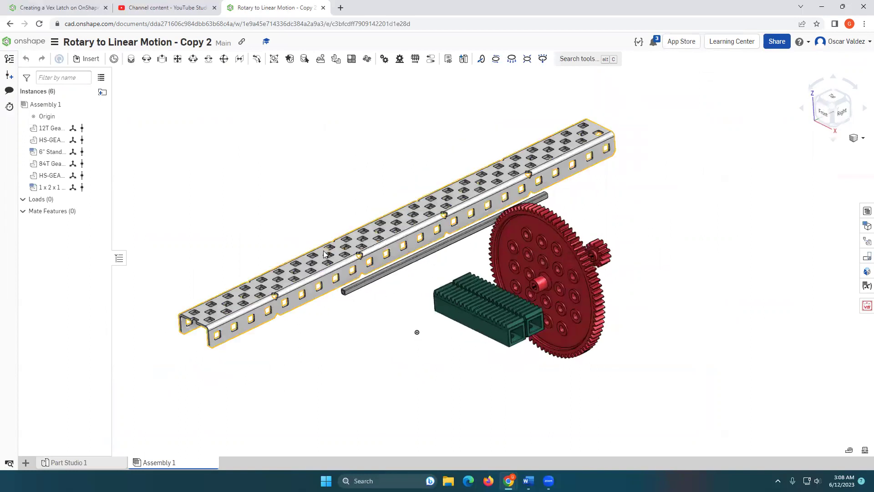
scroll(401, 370, down, 3)
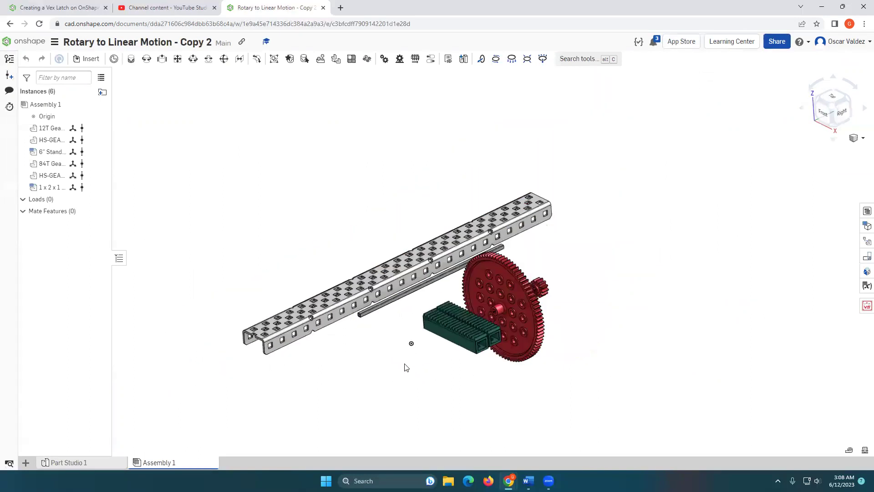
mouse_move(421, 359)
right_down()
mouse_move(437, 369)
mouse_move(427, 372)
right_up()
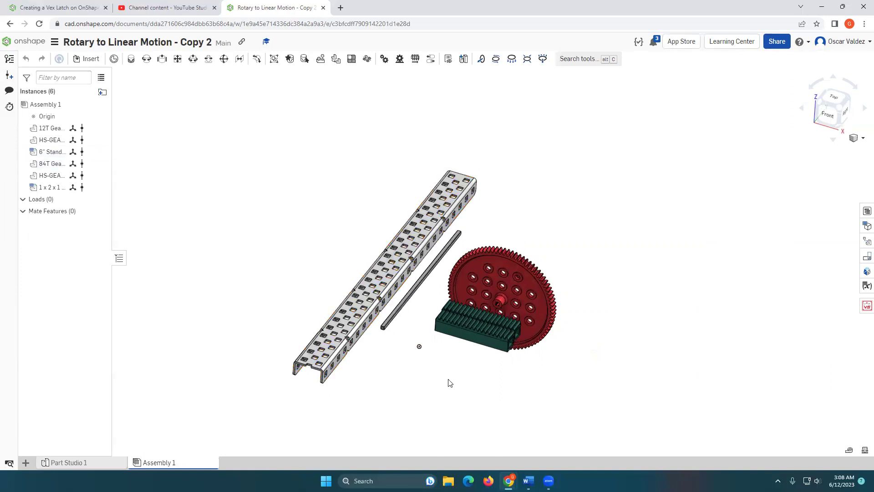
- Fasten the end hole under one rack gear to a hole in the channel's top face, rotated a quarter turn to run lengthwise
right_drag(449, 382, 401, 277)
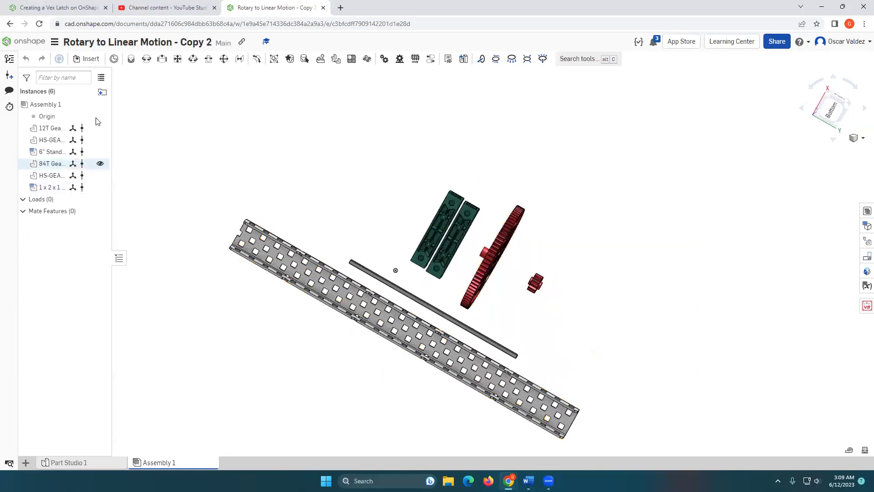
click(130, 59)
click(428, 264)
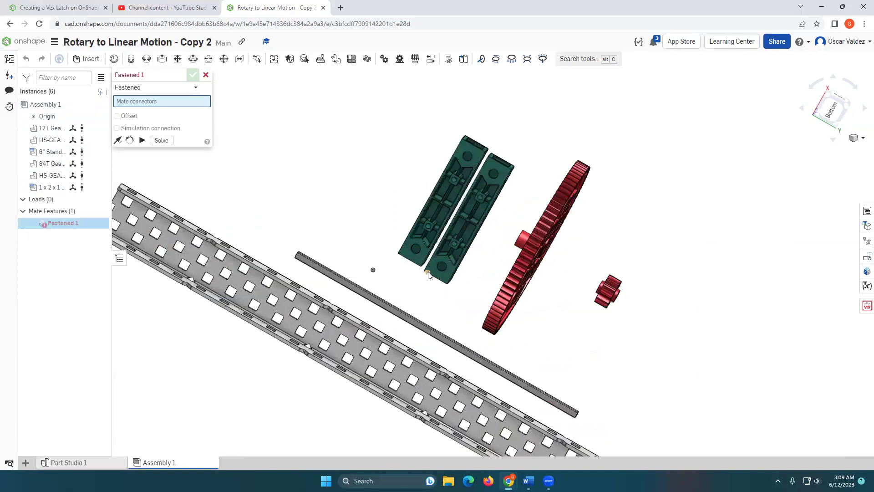
scroll(423, 250, up, 5)
click(409, 233)
scroll(412, 235, up, 2)
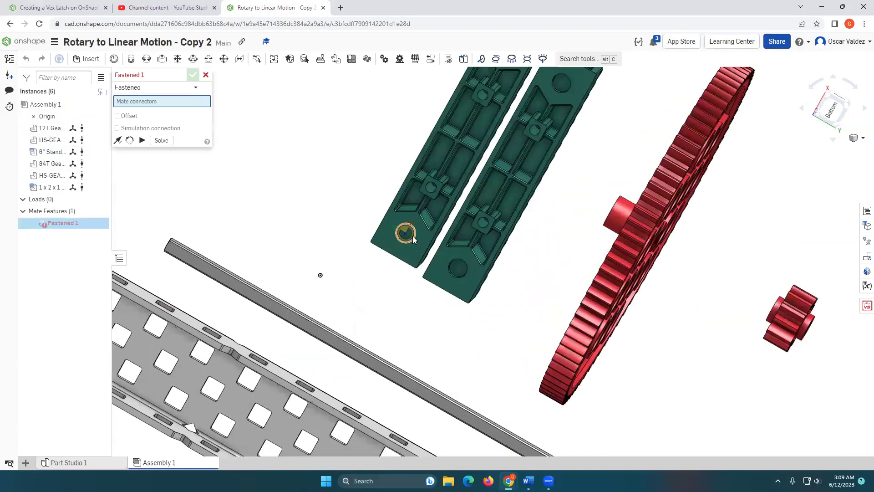
click(412, 236)
right_drag(321, 220, 331, 262)
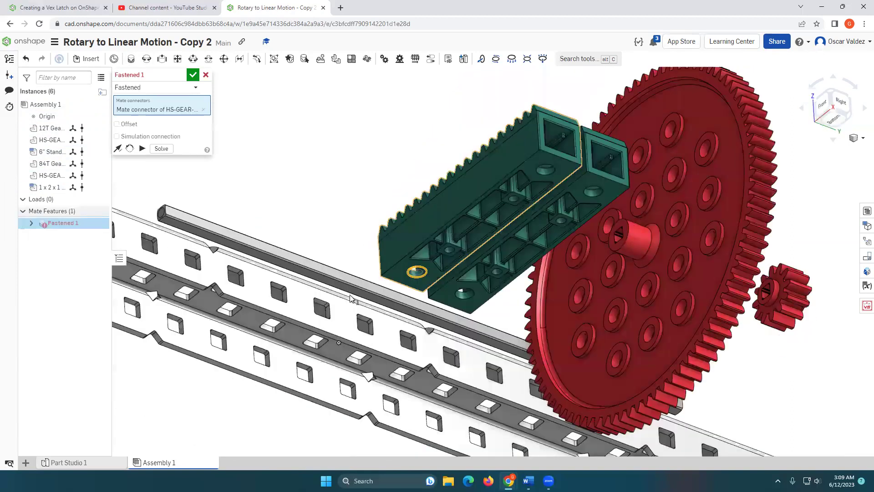
right_drag(350, 307, 282, 261)
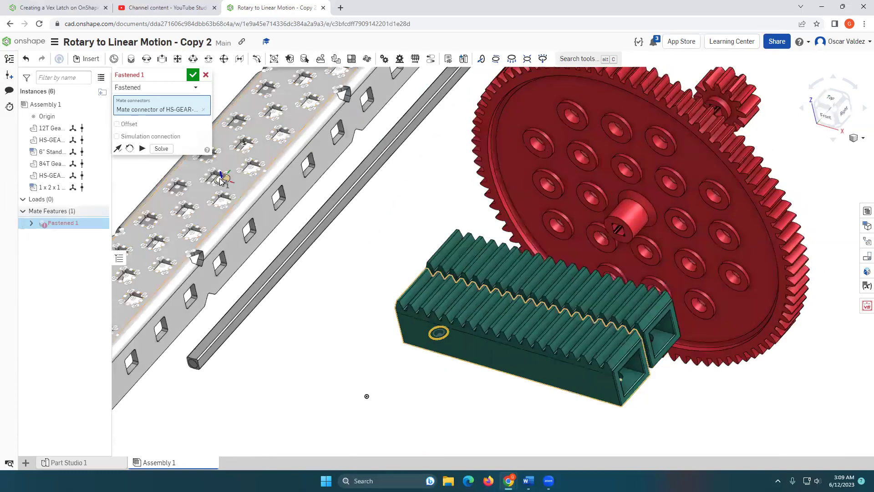
click(214, 177)
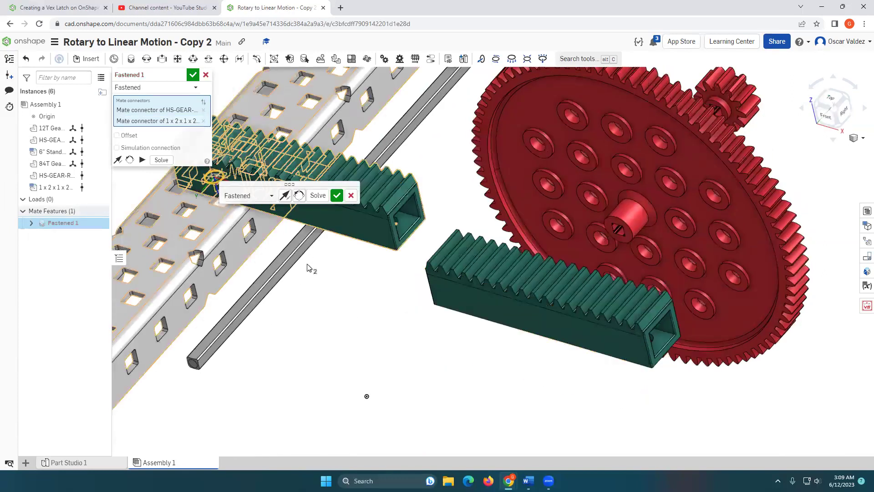
click(130, 159)
click(193, 75)
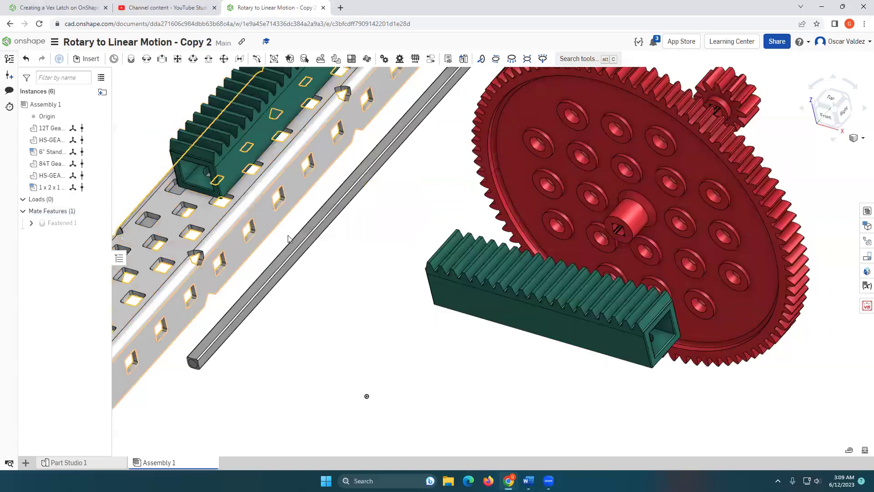
- Fasten the second rack gear by its underside end hole to the channel's top face, rotated two quarter turns to continue the first rack end to end
right_drag(305, 265, 283, 255)
right_drag(279, 294, 300, 236)
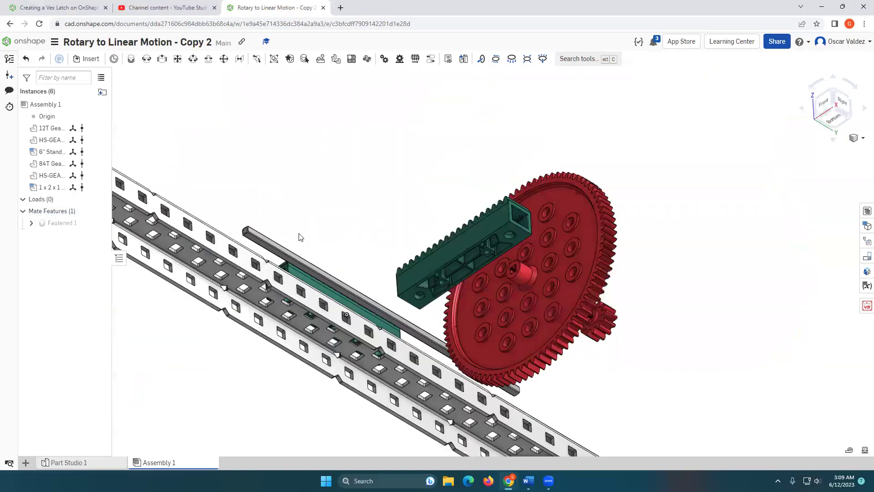
right_drag(232, 193, 230, 186)
click(131, 59)
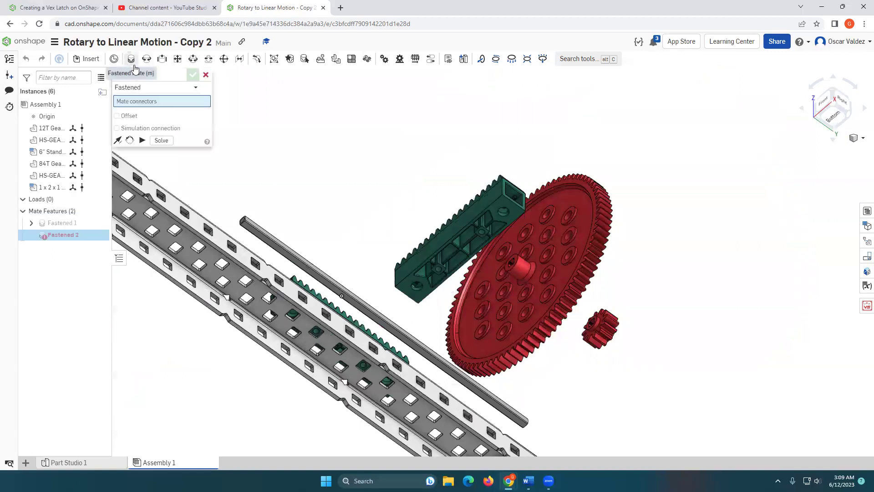
click(419, 292)
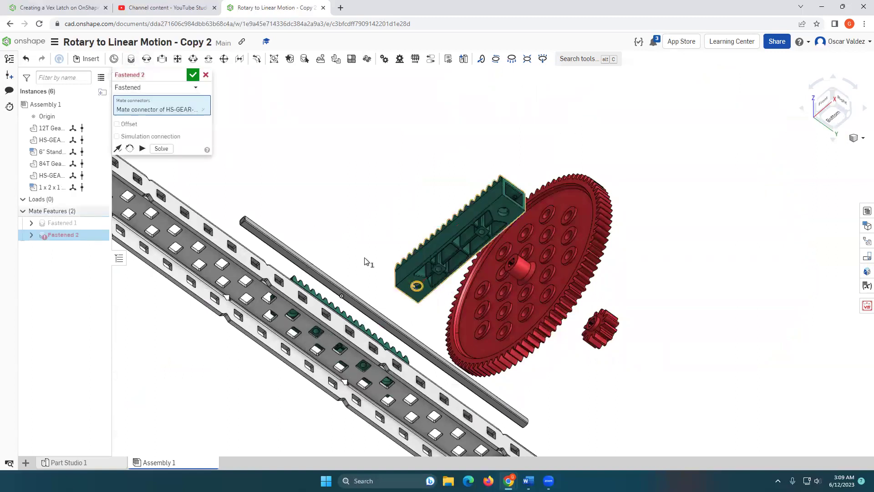
right_drag(365, 259, 329, 304)
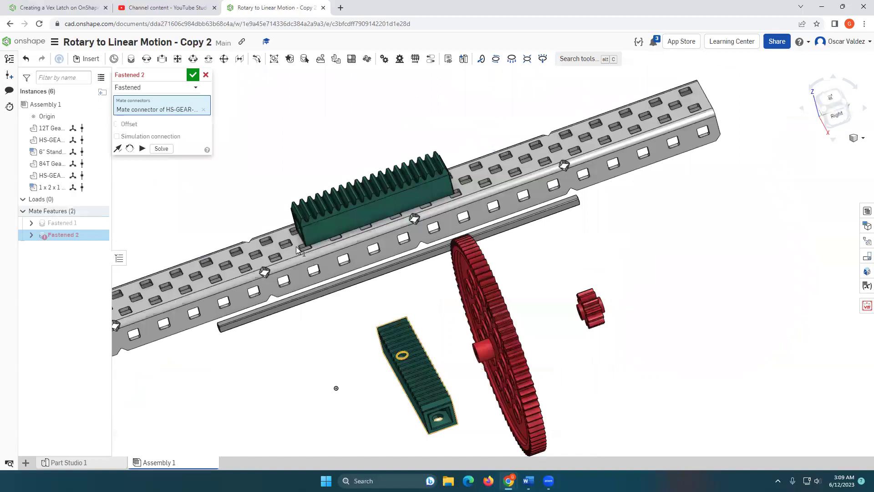
mouse_move(296, 246)
right_down()
mouse_move(290, 252)
mouse_move(281, 209)
mouse_move(288, 240)
right_up()
scroll(287, 240, up, 4)
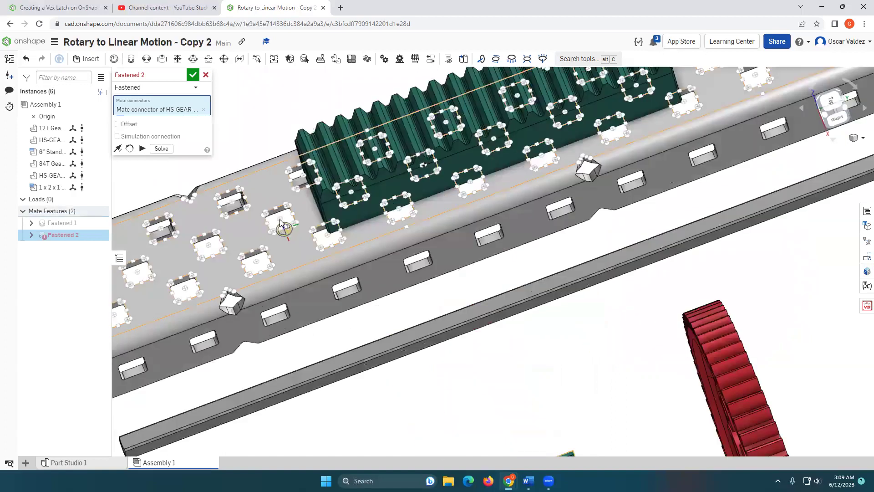
click(280, 220)
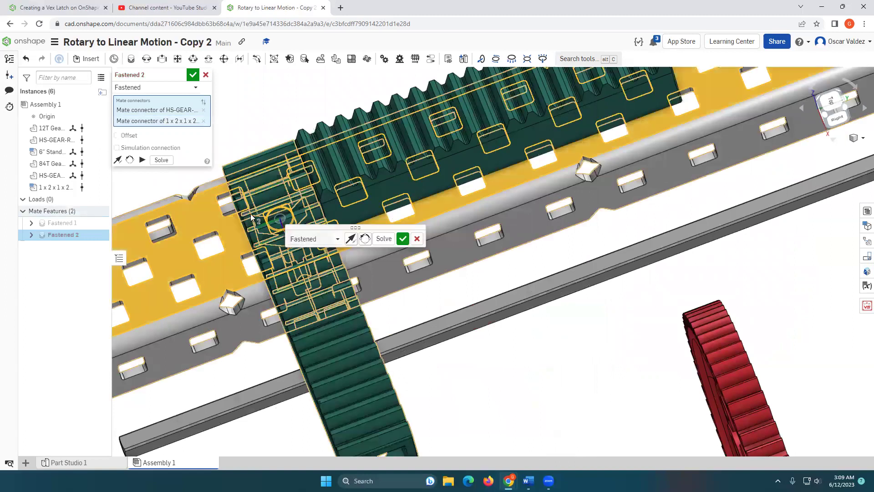
click(131, 160)
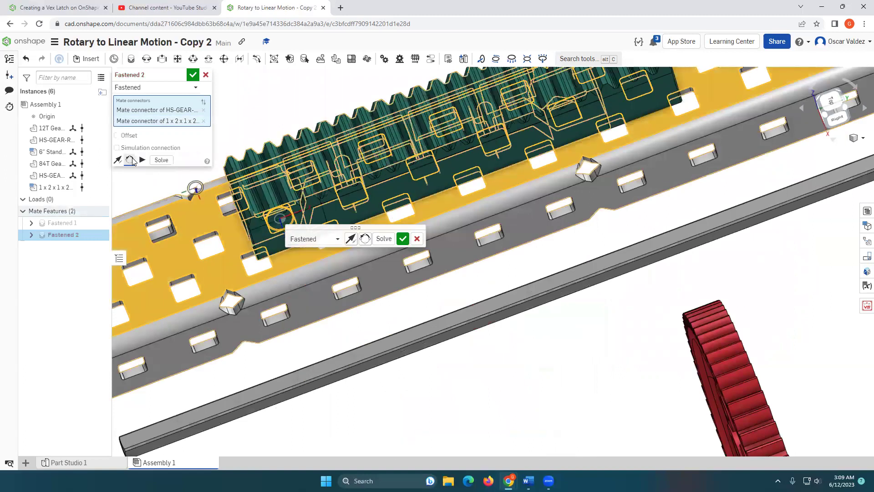
click(132, 160)
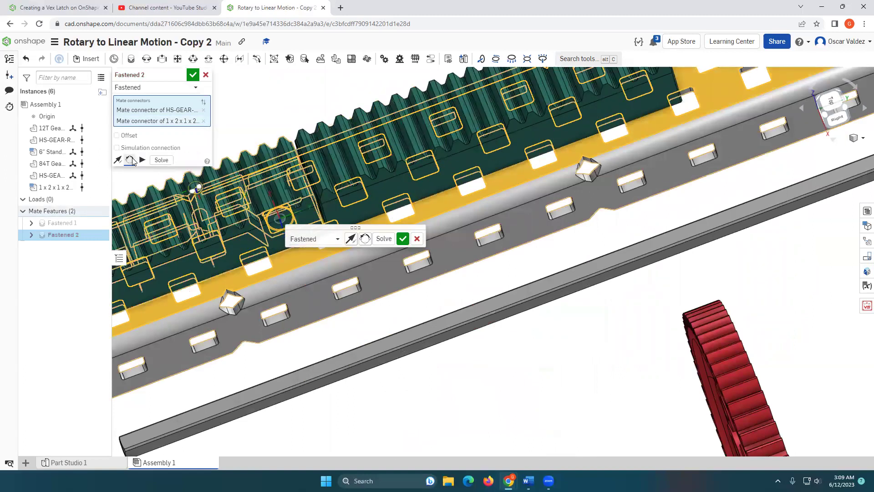
click(190, 76)
right_drag(335, 325, 294, 293)
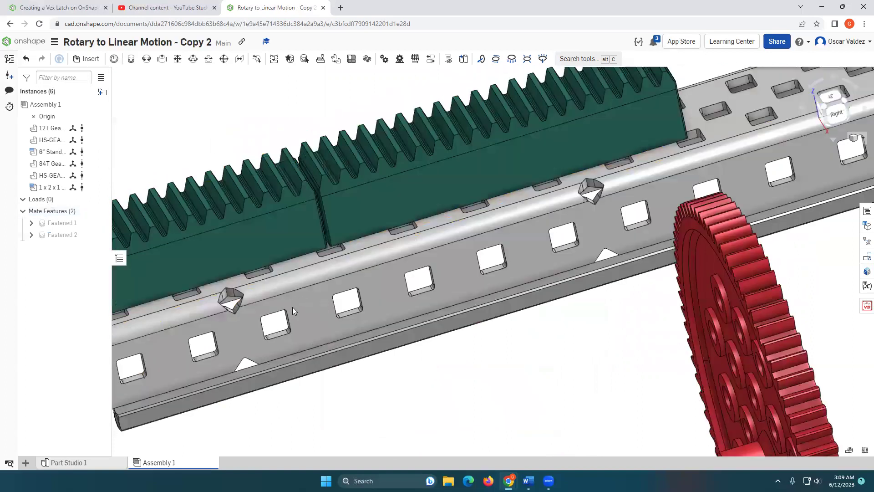
key(f)
mouse_move(472, 364)
right_down()
mouse_move(490, 361)
mouse_move(473, 366)
mouse_move(480, 369)
right_up()
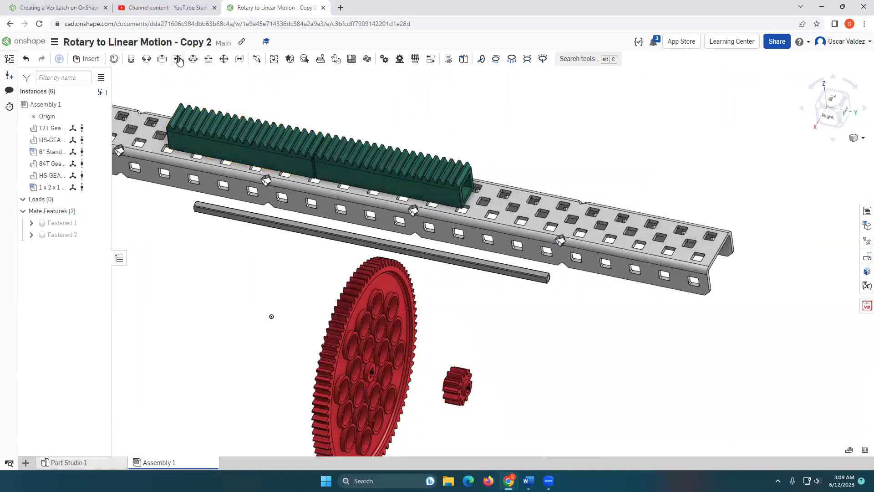
- Add a Slider mate between the exposed end face of the joined racks and the assembly origin, and slide the racks and channel lengthwise
click(162, 59)
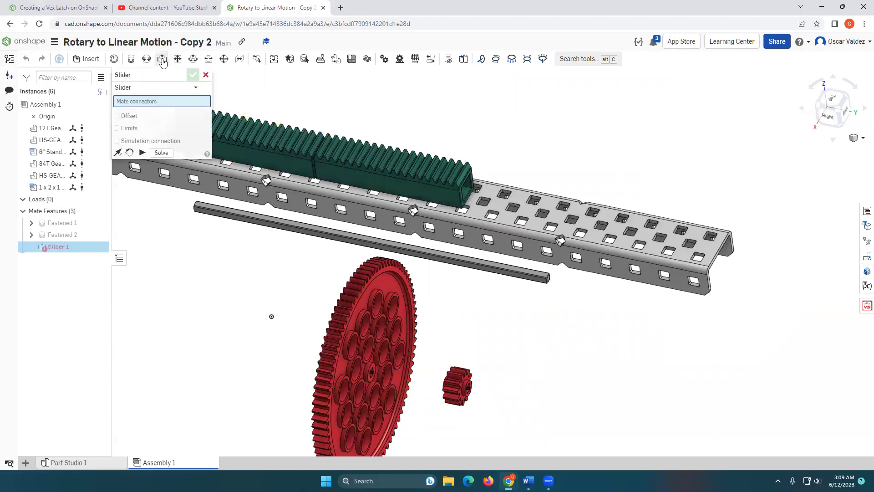
right_drag(549, 144, 529, 145)
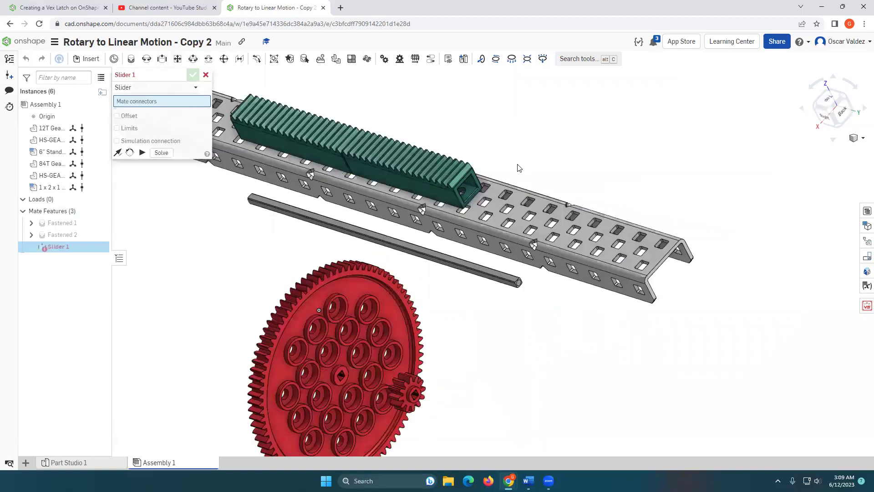
scroll(519, 168, up, 4)
scroll(410, 237, up, 3)
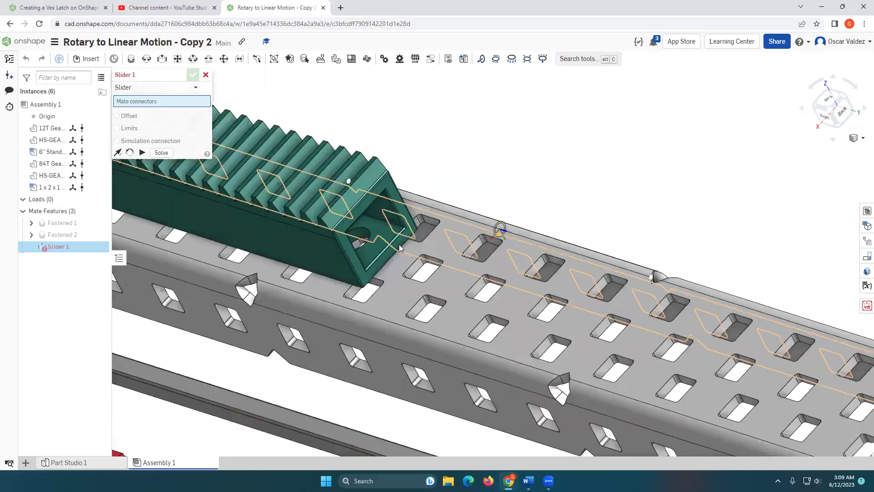
click(395, 247)
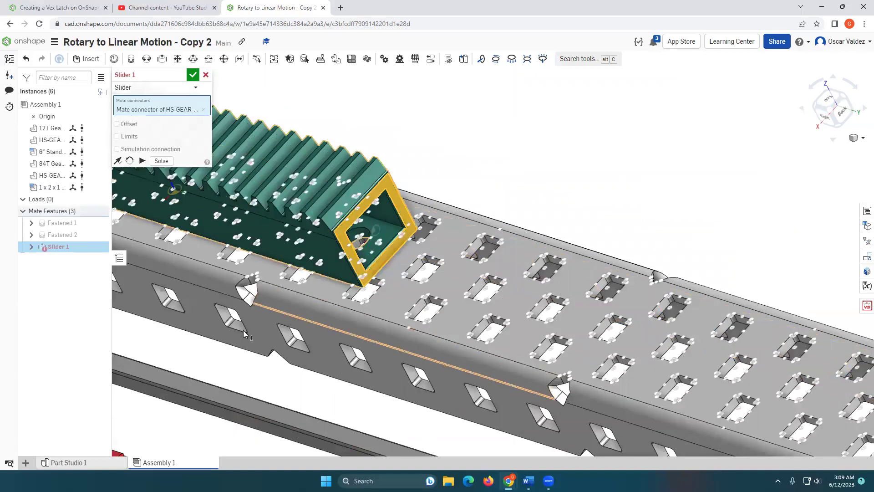
middle_drag(246, 347, 474, 134)
right_drag(286, 199, 231, 234)
scroll(196, 273, down, 2)
middle_drag(196, 273, 365, 241)
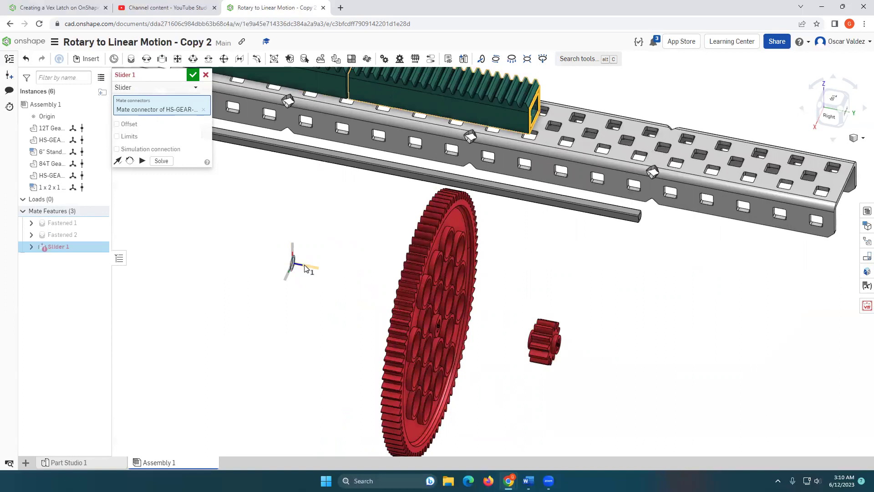
click(306, 269)
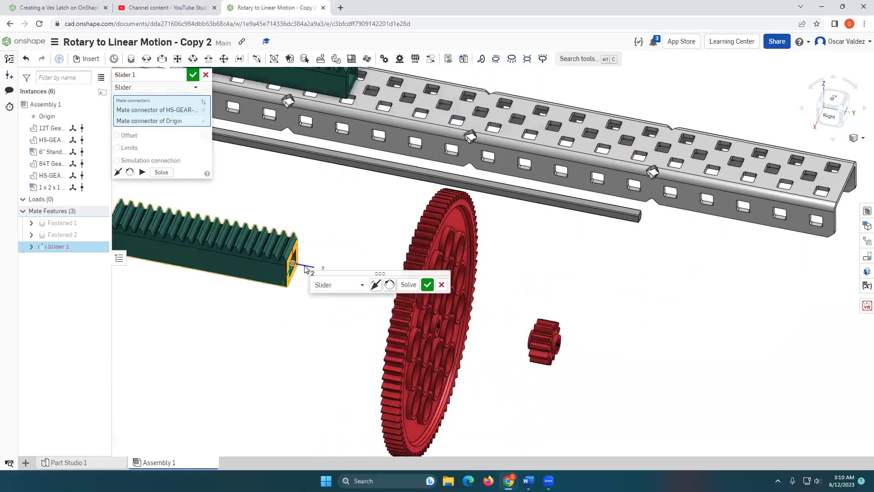
click(193, 75)
scroll(258, 229, down, 5)
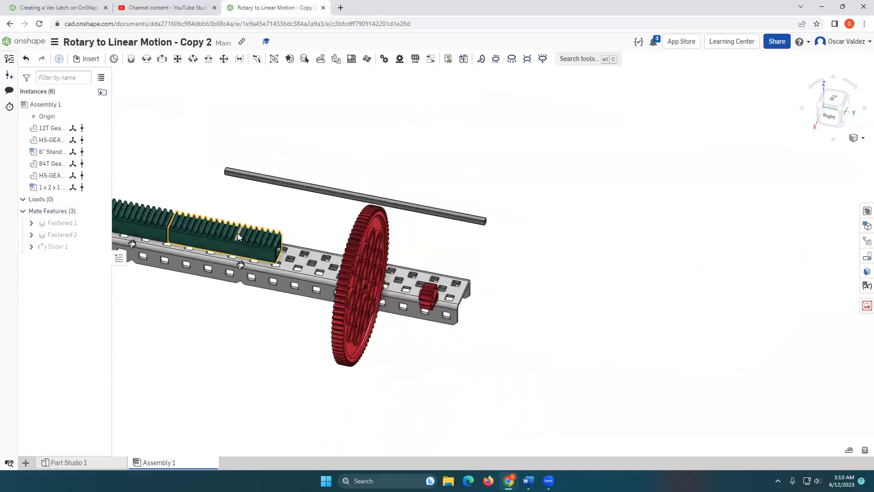
drag(238, 233, 355, 303)
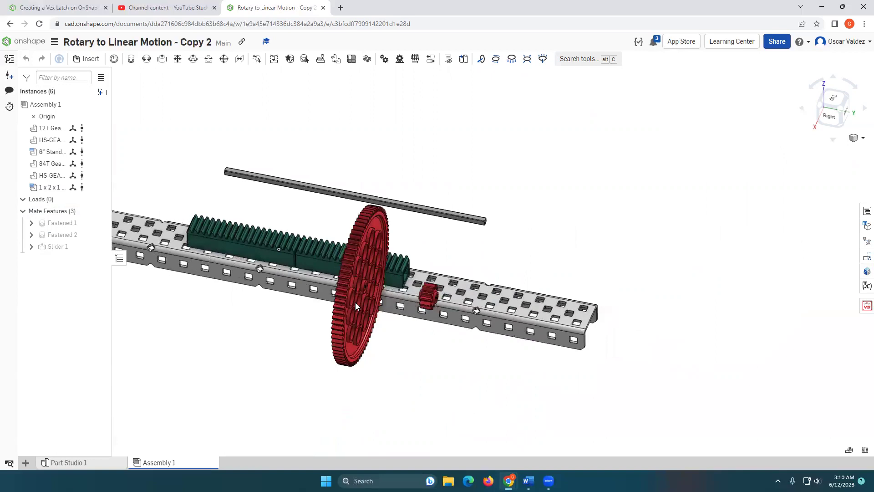
- Try a Revolute mate between the end face of the 6-inch shaft and the hub of the 84T gear
right_drag(503, 263, 542, 256)
middle_drag(543, 256, 608, 249)
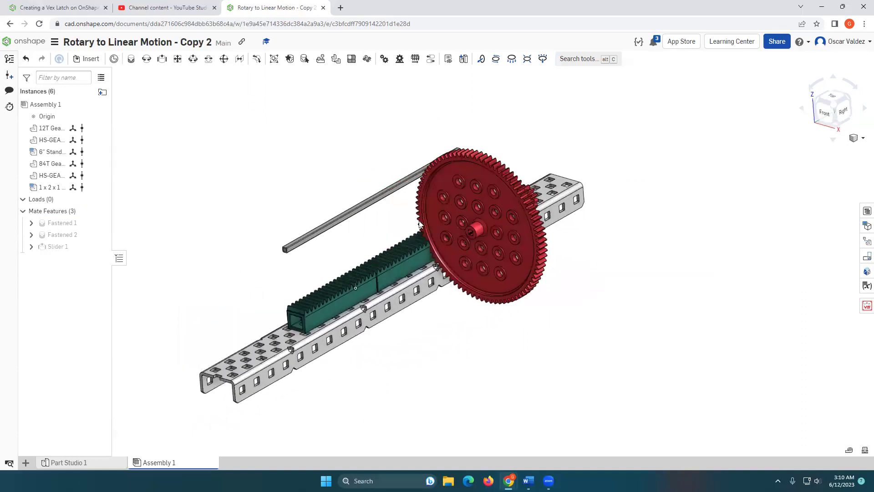
click(146, 60)
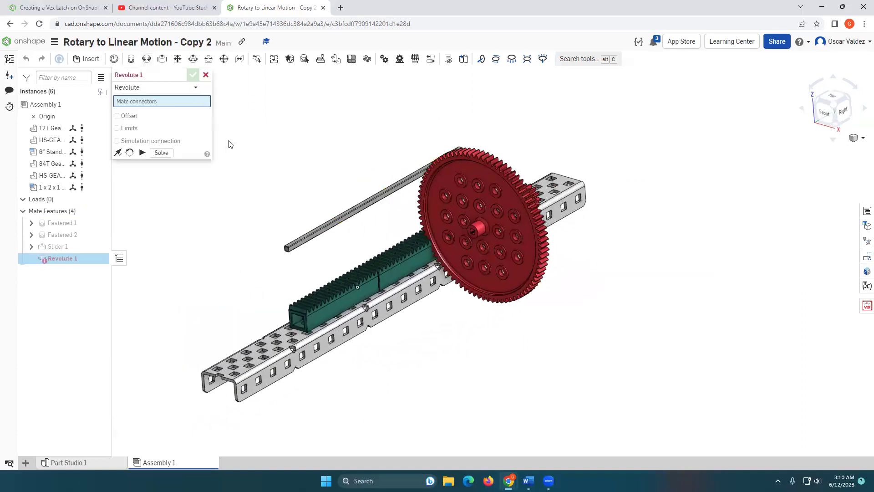
scroll(287, 252, up, 5)
click(286, 250)
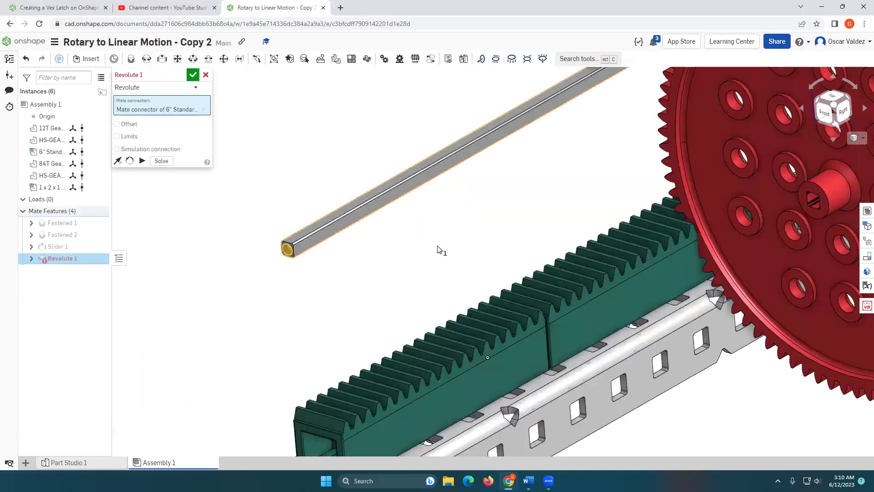
middle_drag(428, 246, 179, 256)
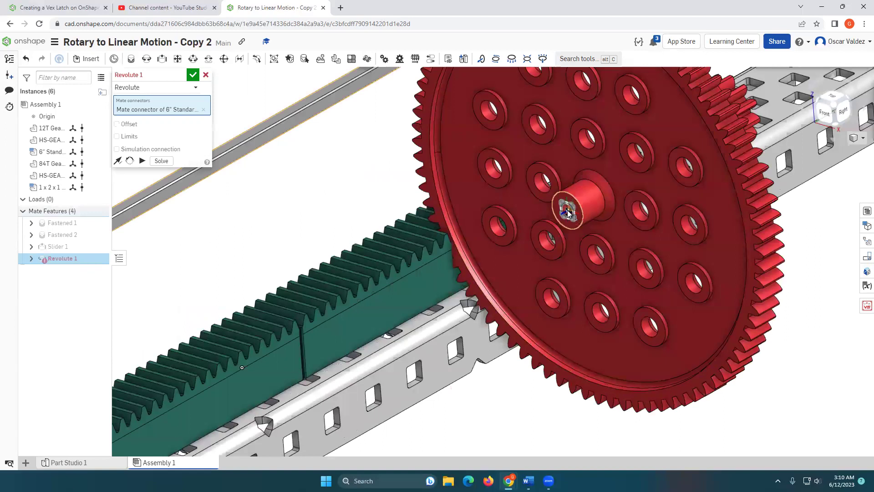
click(568, 212)
scroll(341, 211, down, 3)
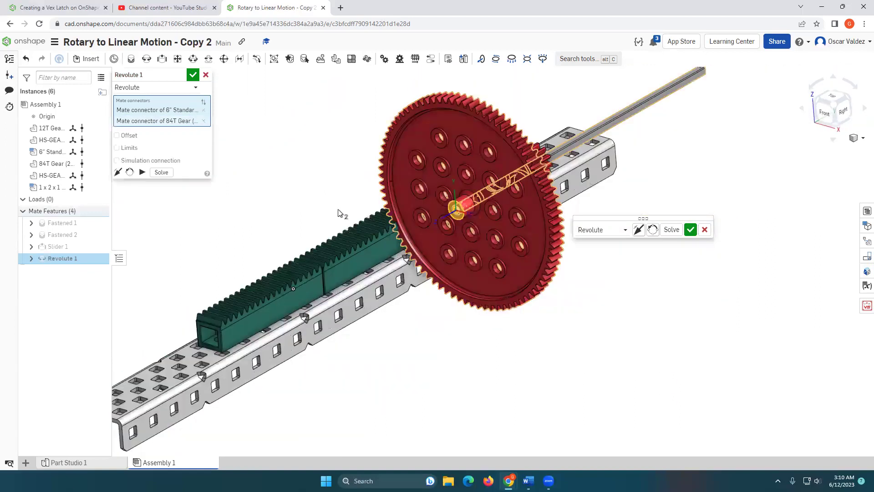
click(193, 75)
- Move the 84T gear together with its shaft, and animate their revolute mate
right_drag(304, 159, 366, 156)
drag(448, 144, 387, 108)
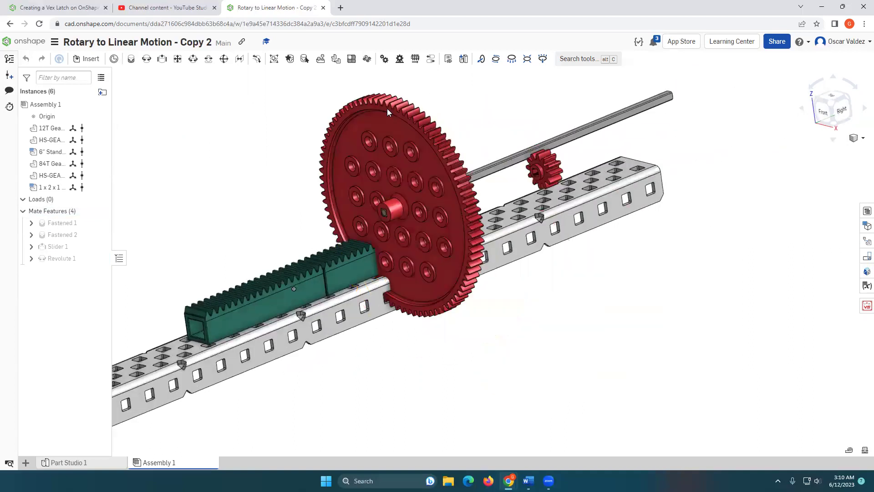
right_click(65, 260)
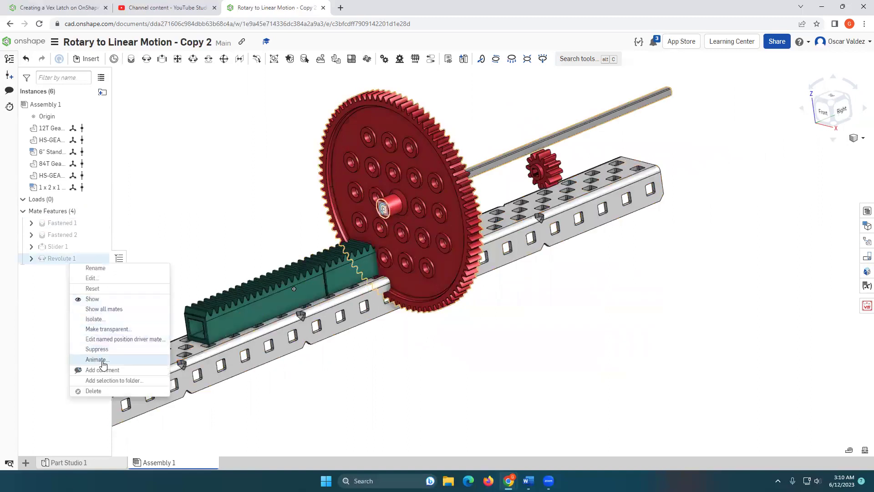
click(94, 352)
click(118, 171)
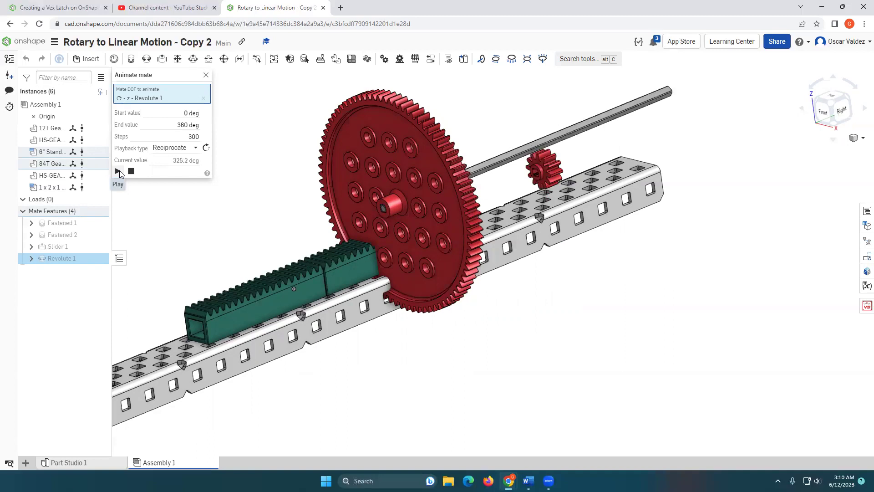
click(205, 75)
double_click(68, 259)
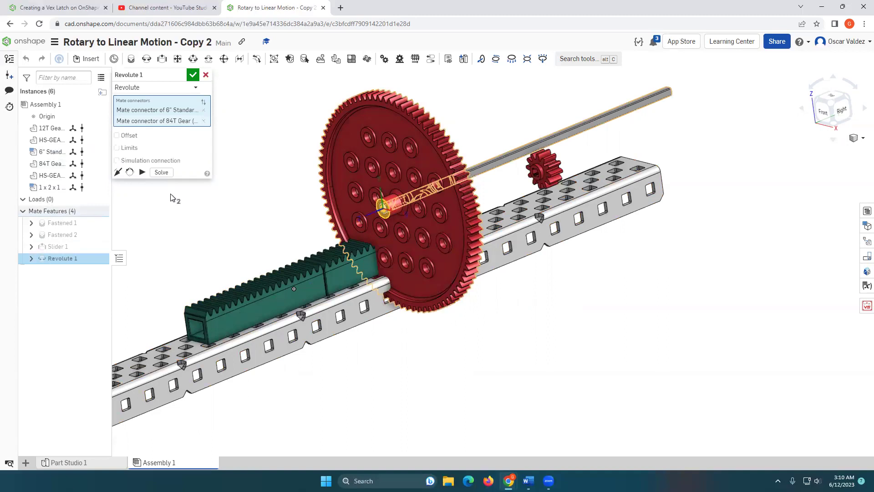
click(206, 75)
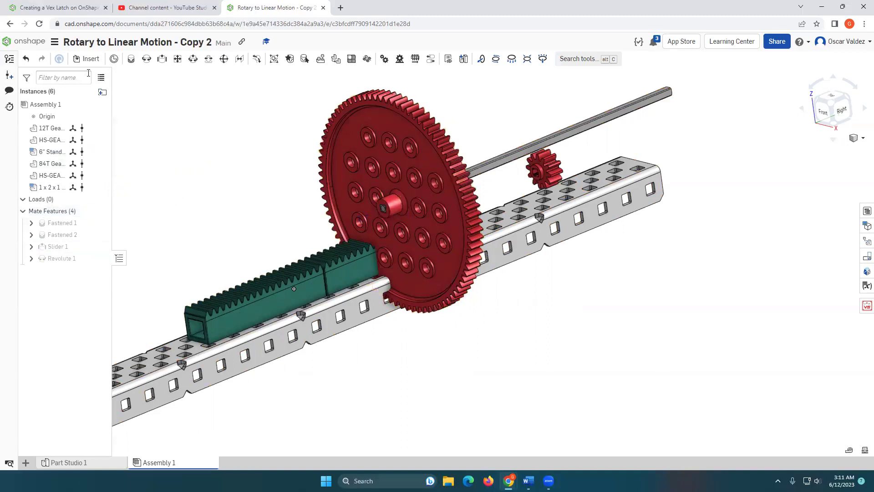
- Undo the gear move and the Revolute mate between the shaft and the 84T gear
click(26, 59)
click(27, 60)
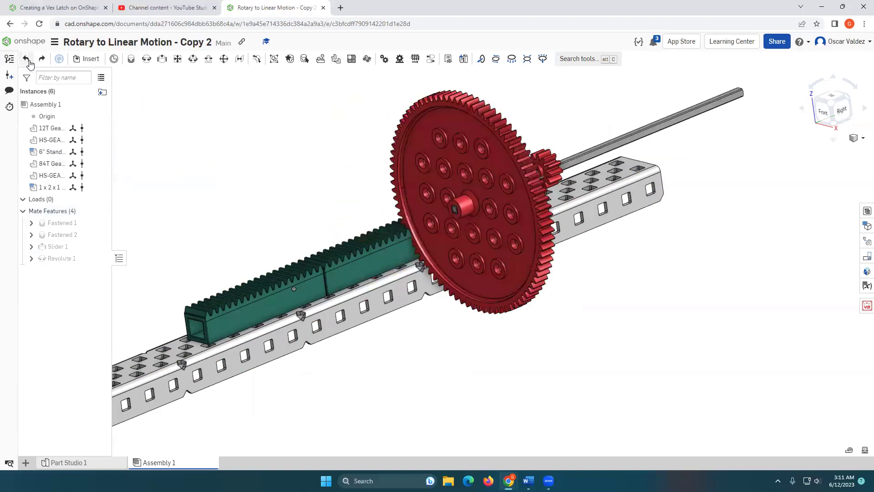
click(27, 59)
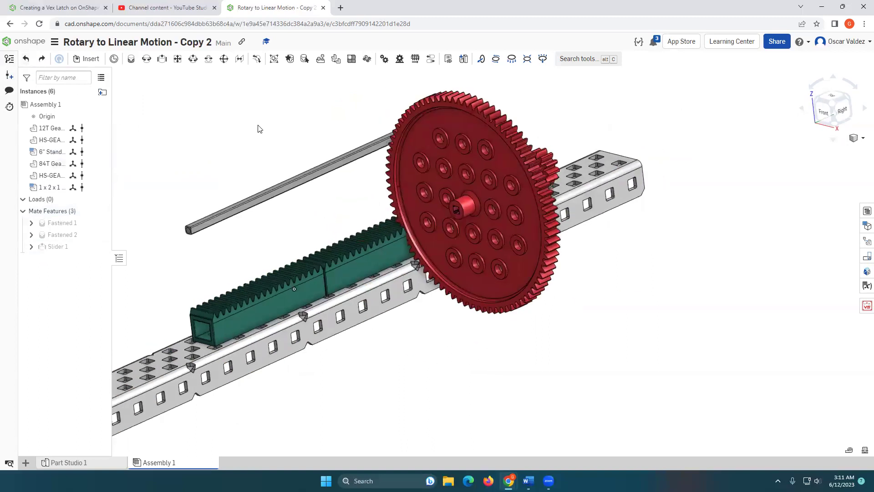
- Try a Fastened mate between the shaft's end face and the centre of the 84T gear's hub bore, and undo it
click(131, 59)
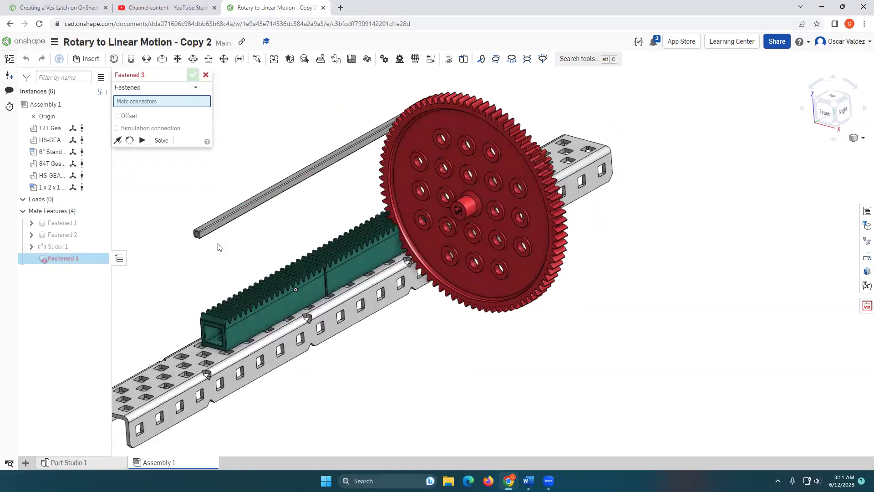
scroll(221, 252, up, 2)
scroll(221, 252, up, 2)
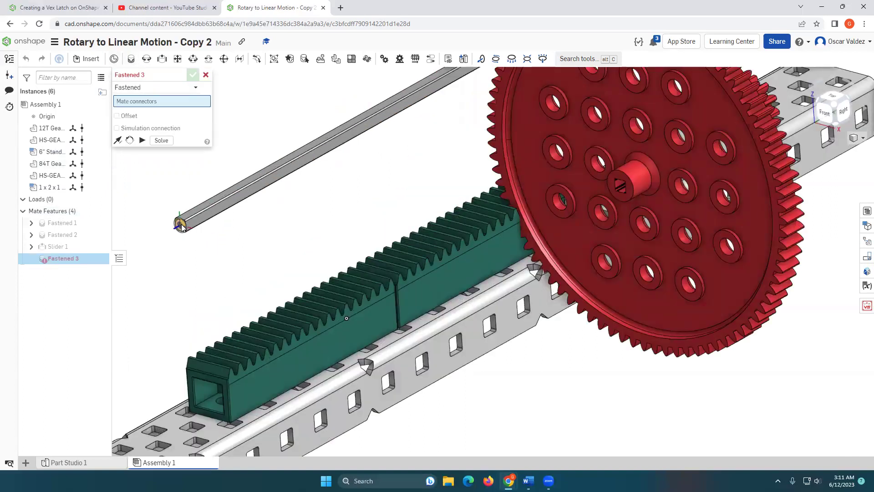
click(181, 227)
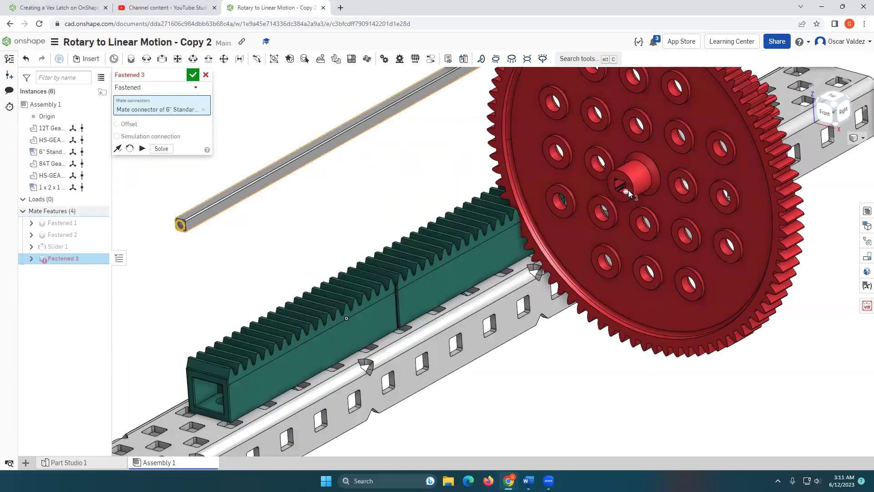
scroll(628, 190, up, 5)
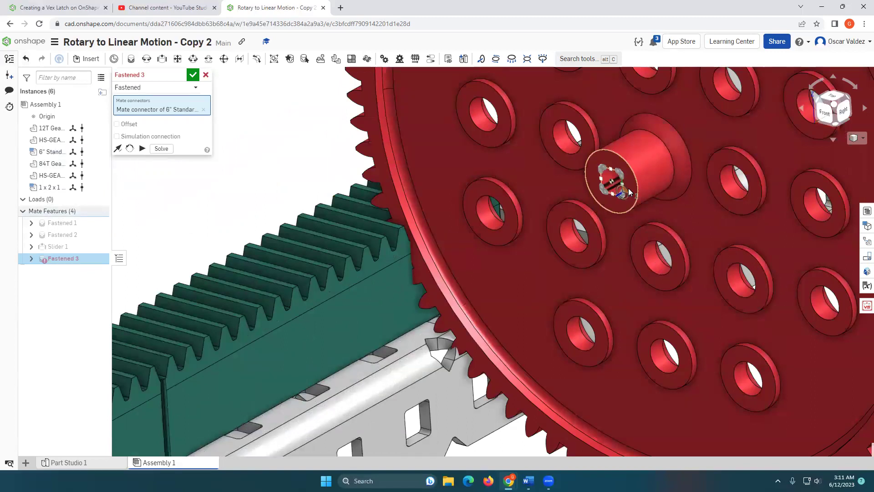
click(612, 182)
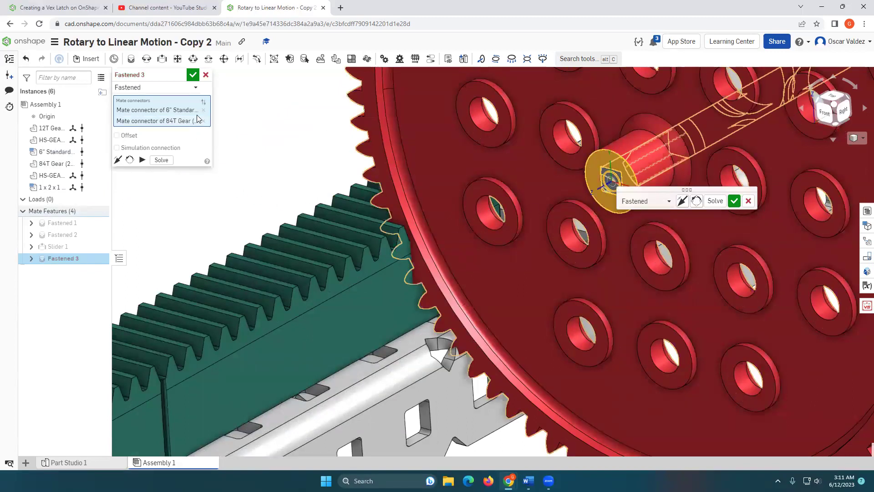
click(193, 75)
scroll(232, 187, down, 2)
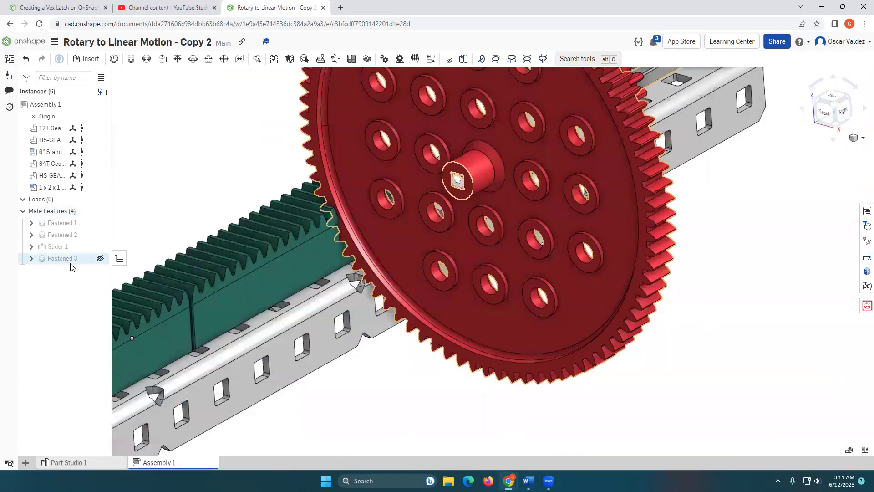
click(26, 59)
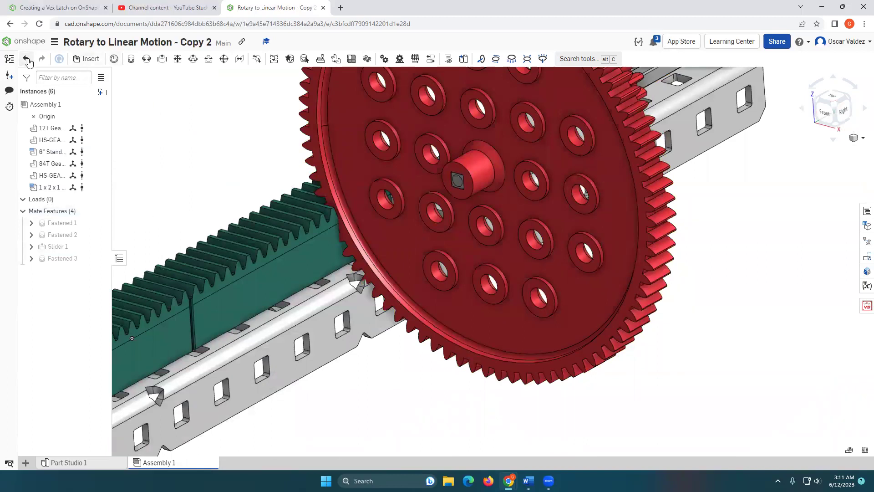
- Add a Revolute mate between the shaft's end face and the centre of the 84T gear's hub bore
drag(144, 111, 320, 101)
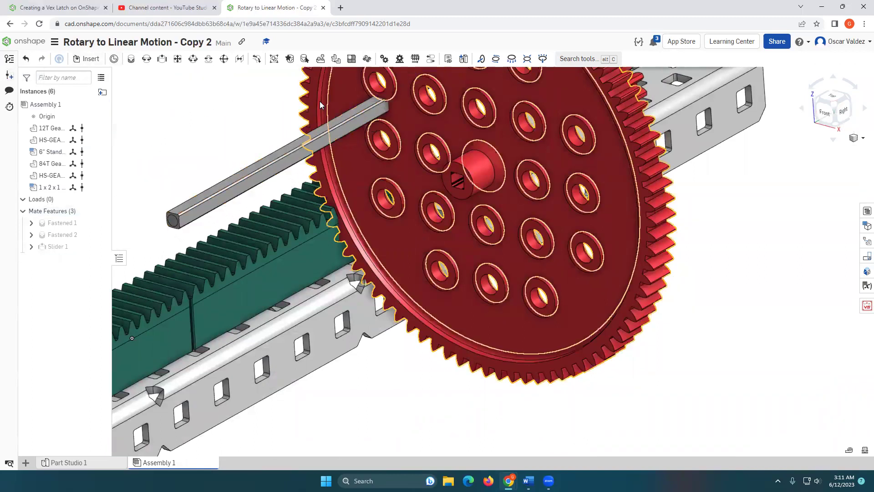
click(146, 60)
scroll(153, 215, up, 2)
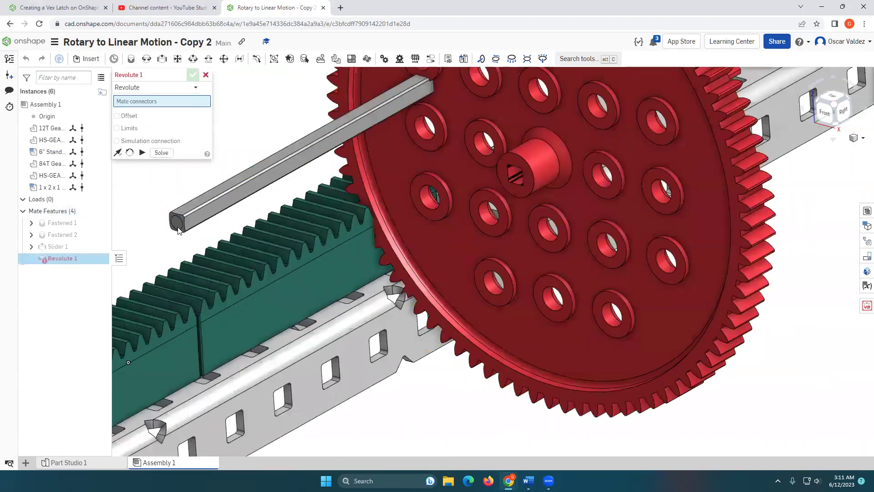
scroll(187, 233, up, 2)
click(183, 225)
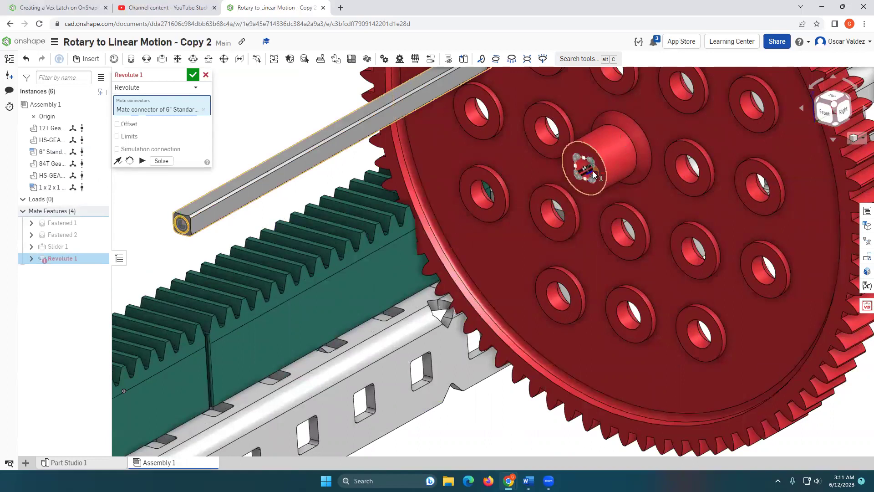
click(585, 170)
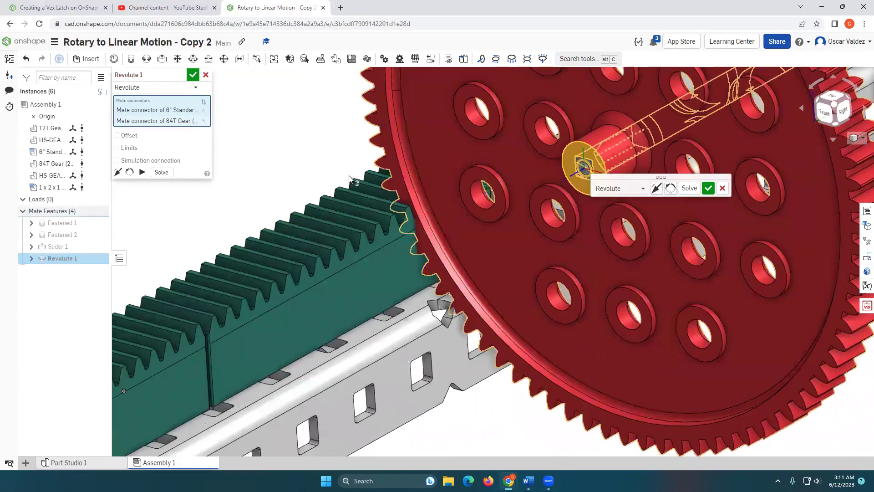
click(192, 78)
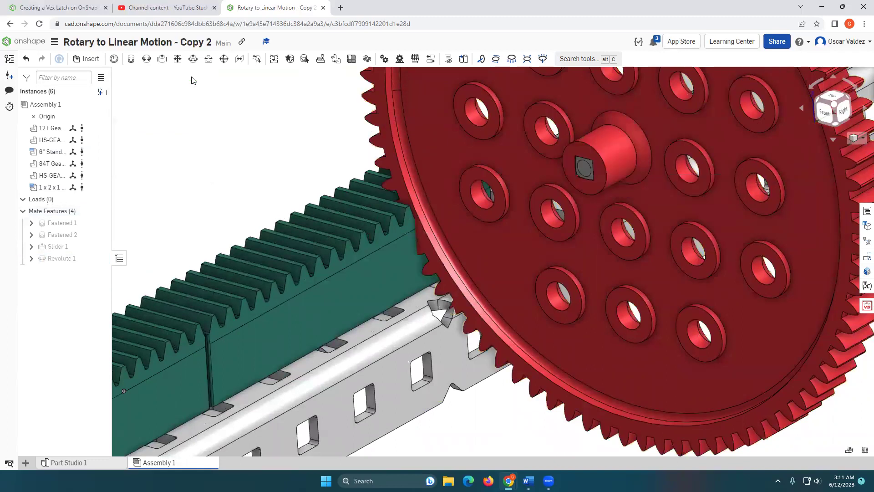
- Play the animation of the revolute mate joining the shaft and the 84T gear
right_click(62, 260)
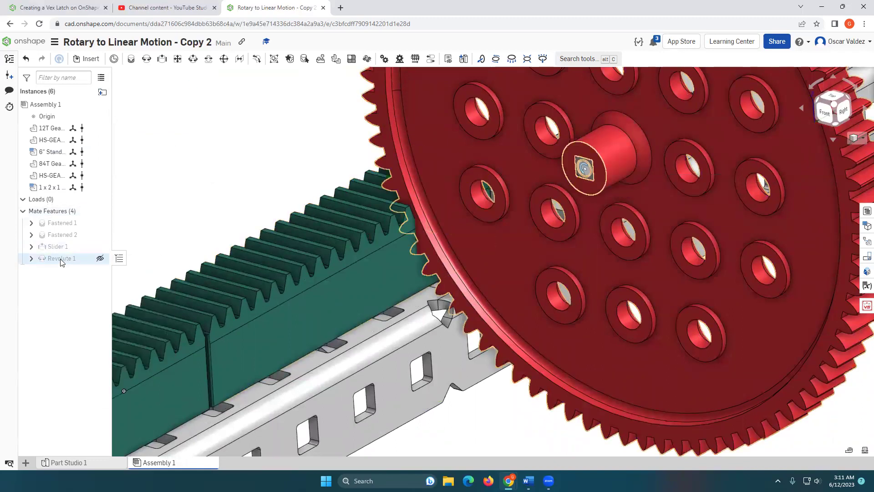
right_click(61, 261)
click(101, 363)
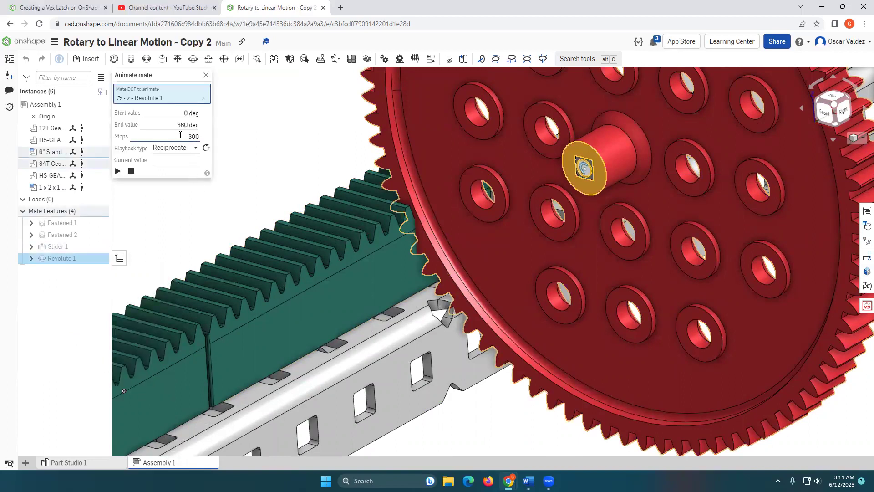
click(117, 172)
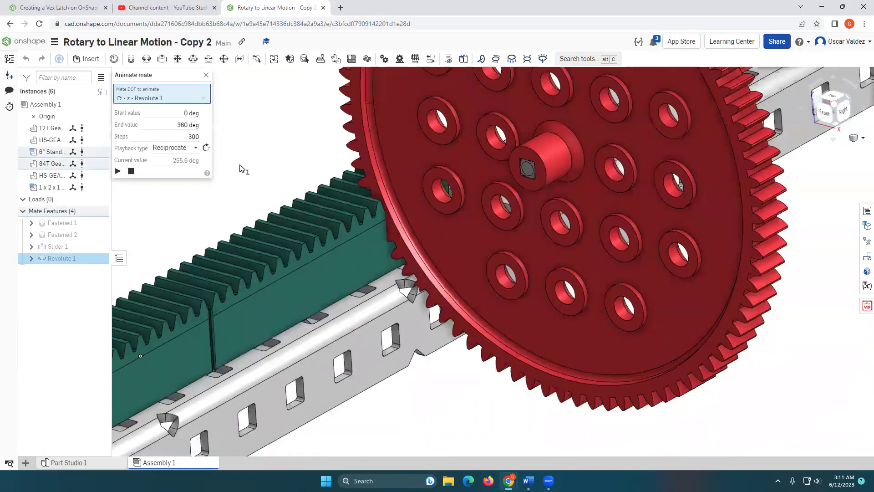
- Close the mate animation and open the document Rotary to Linear Motion - Copy
scroll(246, 163, down, 5)
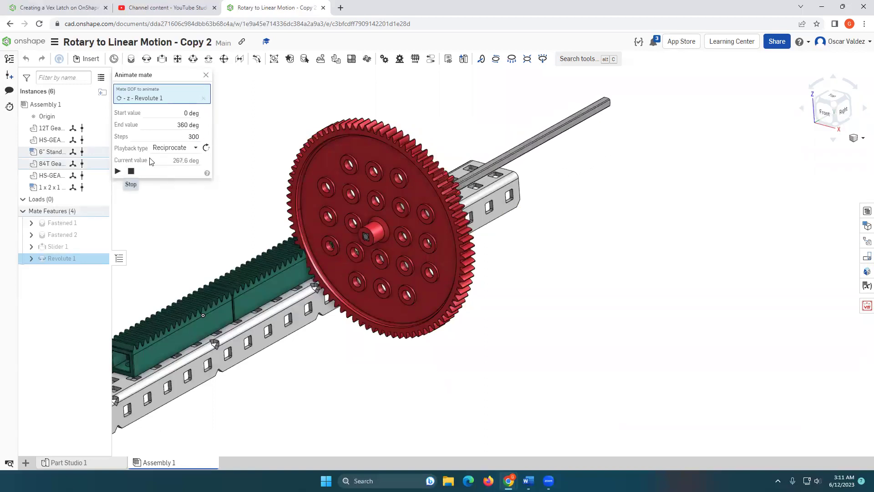
click(207, 77)
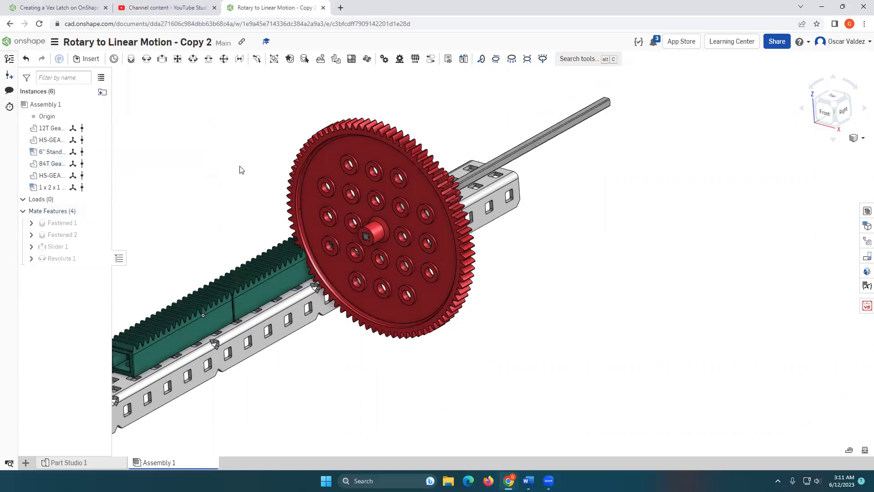
click(26, 41)
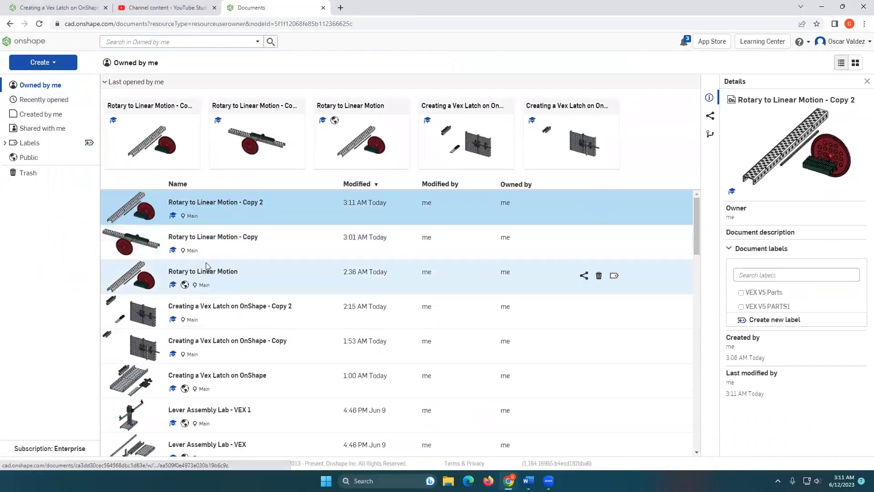
click(221, 238)
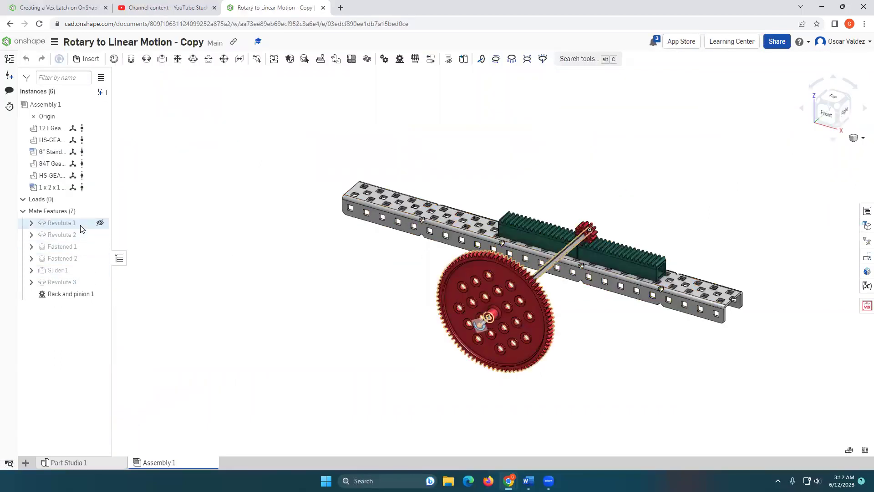
- Play the animation of the Revolute 1 mate in the finished assembly, stop it and close the animation
right_click(78, 226)
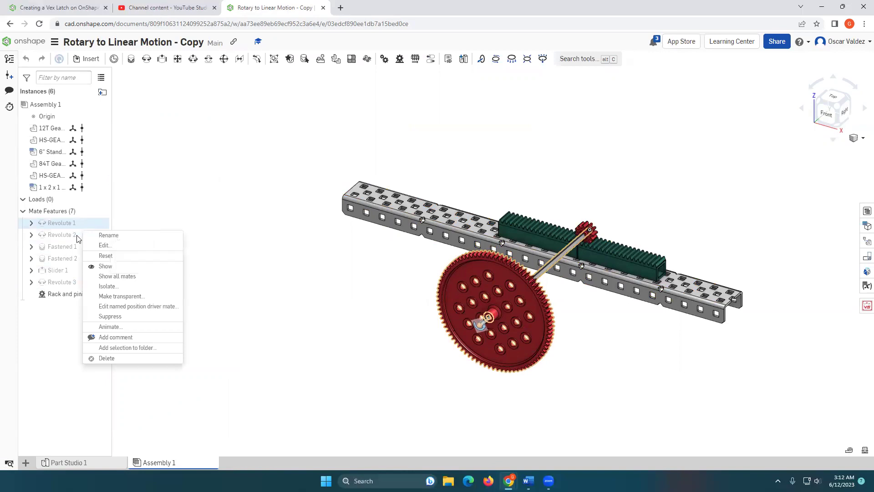
click(109, 327)
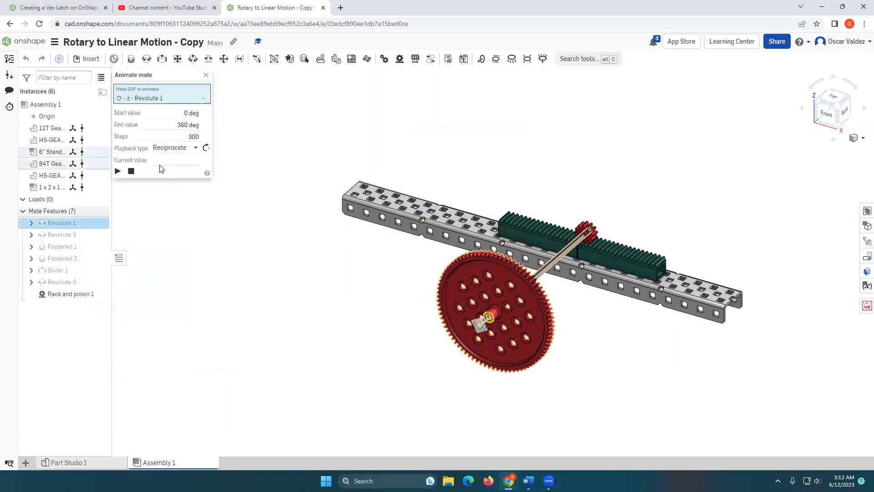
click(119, 173)
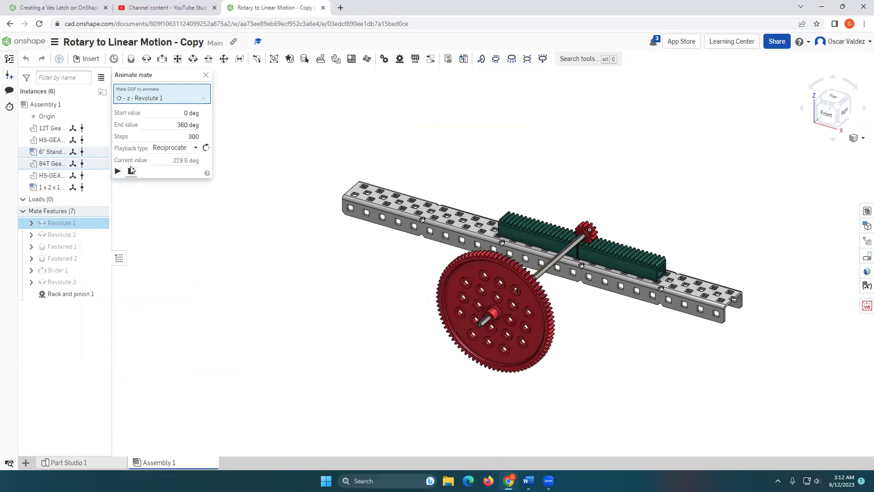
click(131, 170)
click(206, 75)
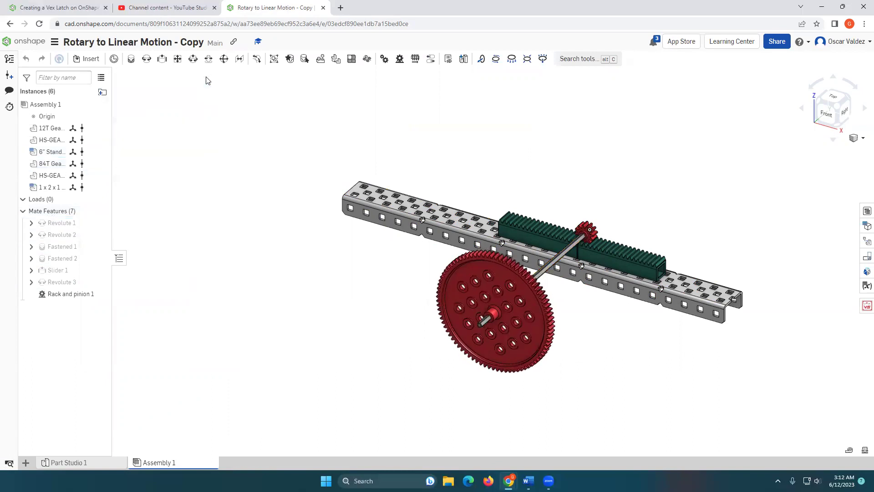
- Reopen Rotary to Linear Motion - Copy 2 and move the 12T gear clear of the shaft, near the 84T gear's rim
click(36, 48)
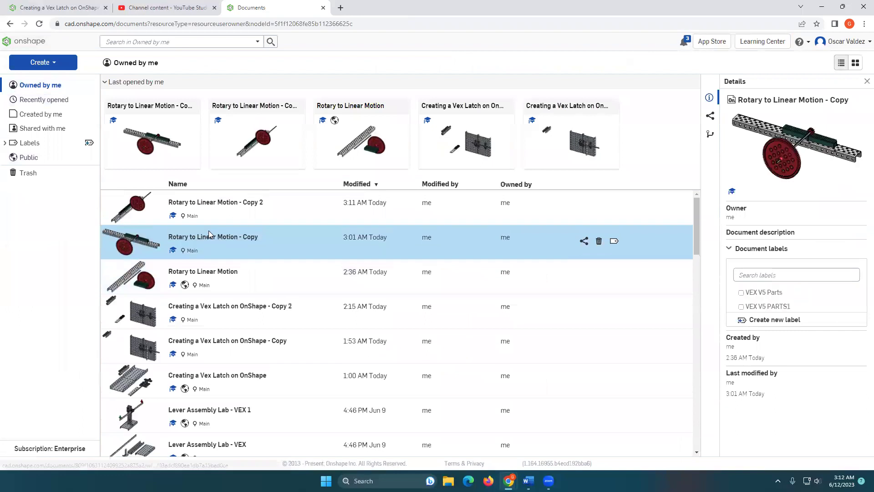
click(219, 202)
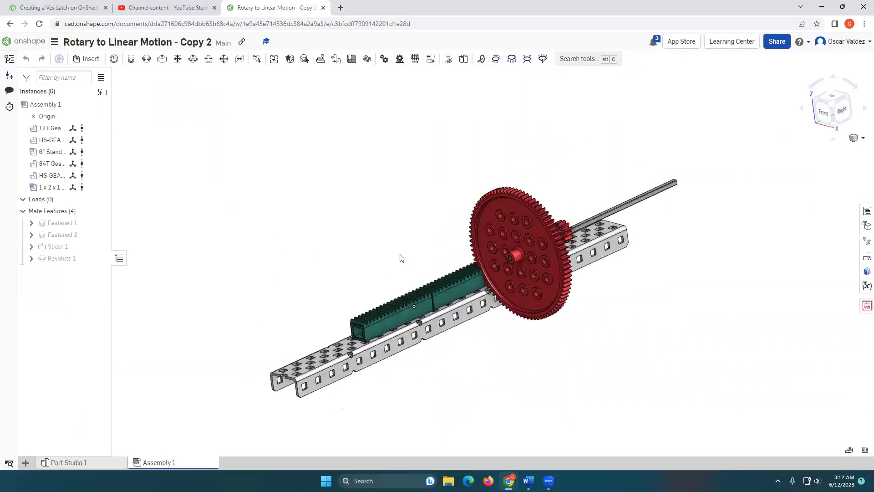
right_drag(400, 258, 493, 272)
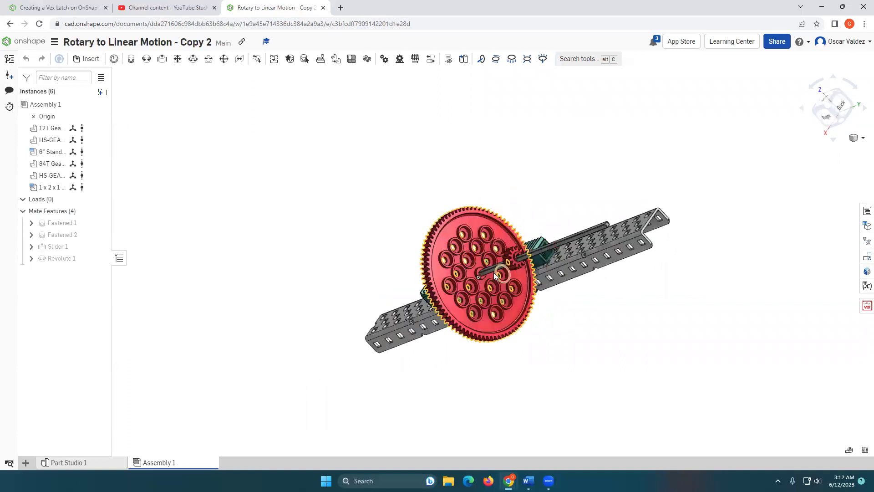
drag(509, 252, 542, 171)
right_drag(568, 201, 496, 226)
scroll(303, 166, up, 4)
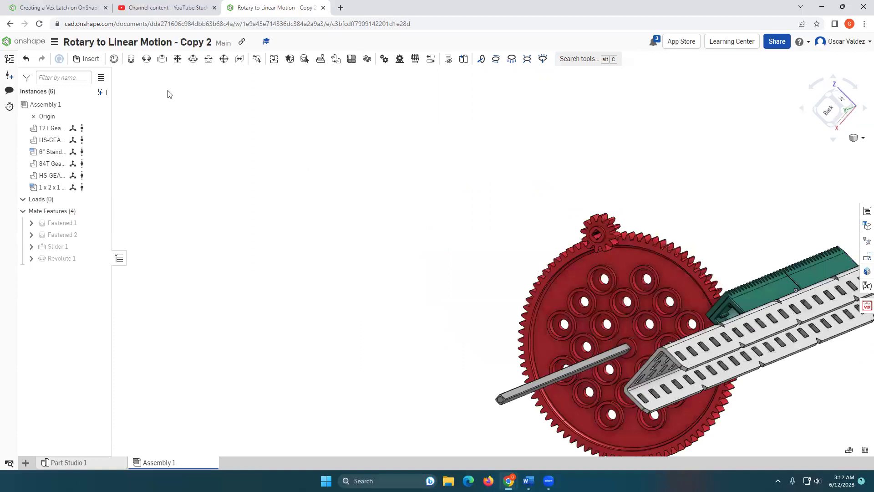
scroll(169, 94, down, 2)
- Add a Revolute mate between the shaft's free end face and the centre of the 12T gear's hub bore
click(147, 59)
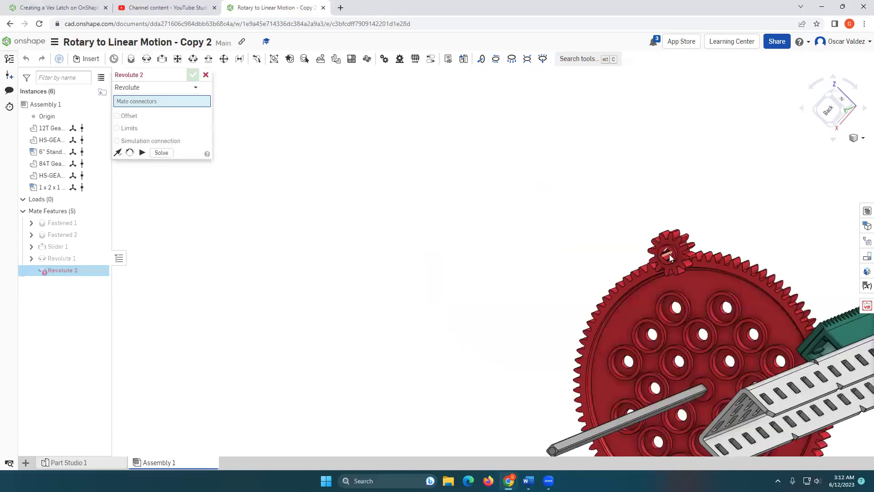
scroll(673, 255, down, 1)
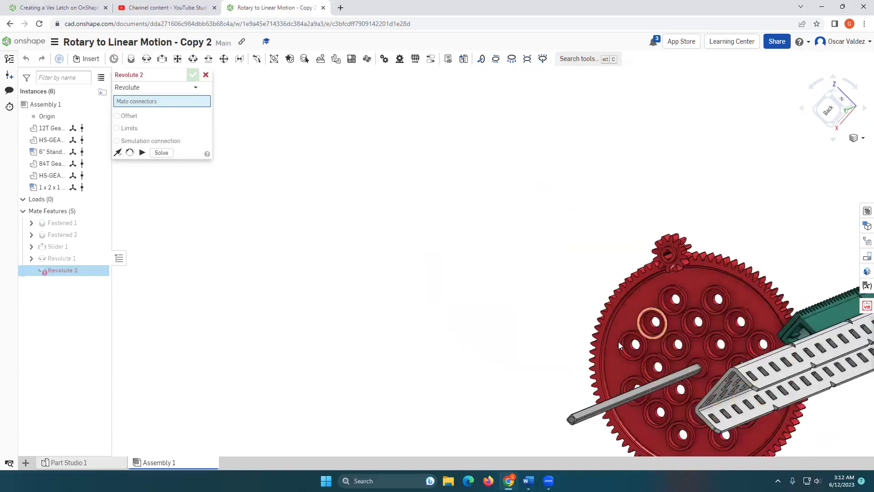
click(571, 418)
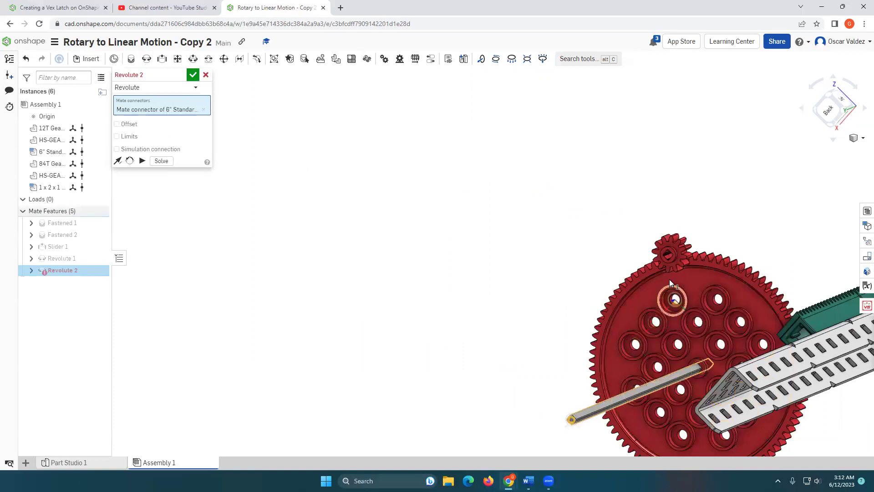
scroll(670, 247, down, 3)
scroll(672, 244, down, 2)
scroll(671, 242, down, 2)
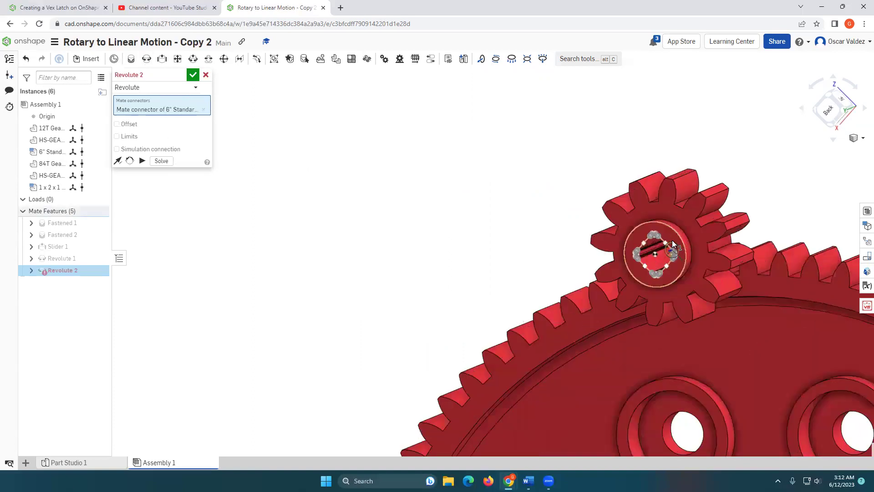
click(656, 254)
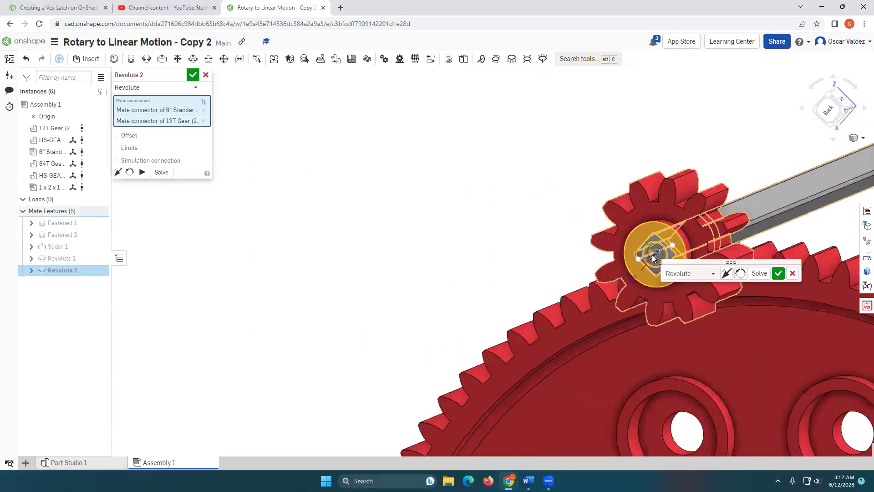
click(193, 74)
- Create a Revolute mate between the shaft's end face at the 12T gear and the assembly origin beside the racks
scroll(344, 221, up, 2)
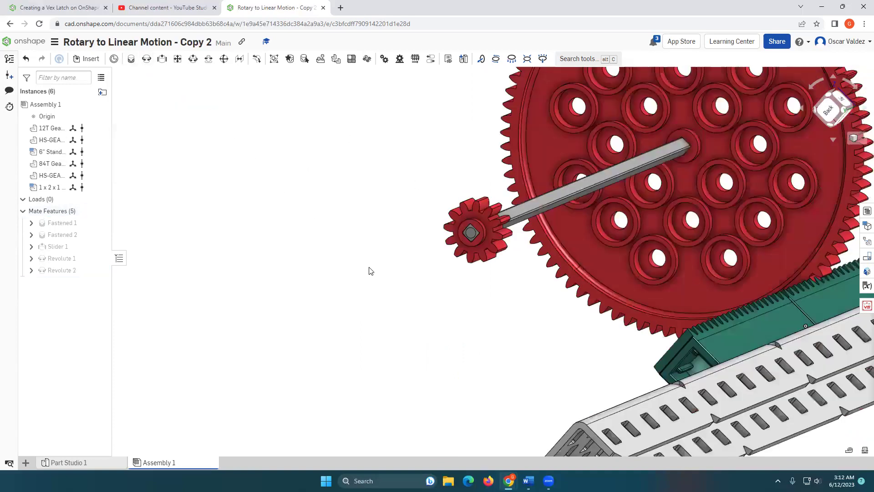
scroll(373, 268, up, 4)
right_drag(443, 254, 544, 233)
scroll(612, 210, up, 2)
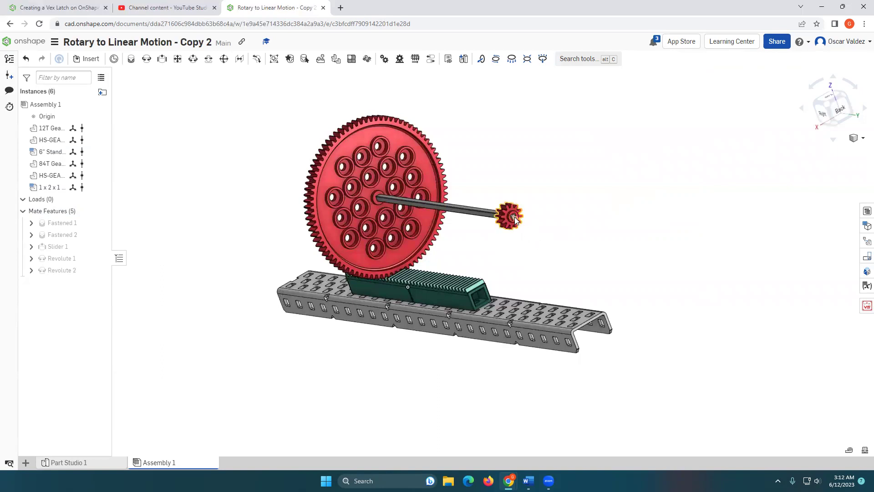
click(407, 286)
click(146, 62)
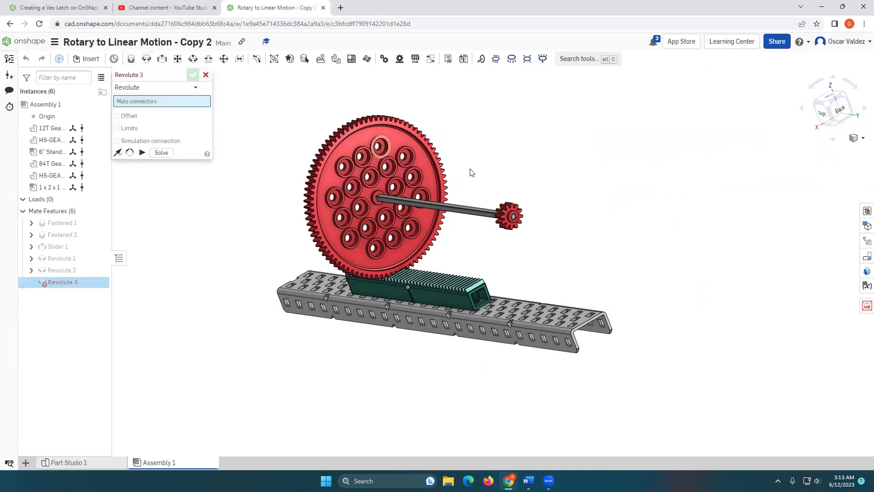
scroll(538, 227, up, 4)
scroll(537, 226, up, 2)
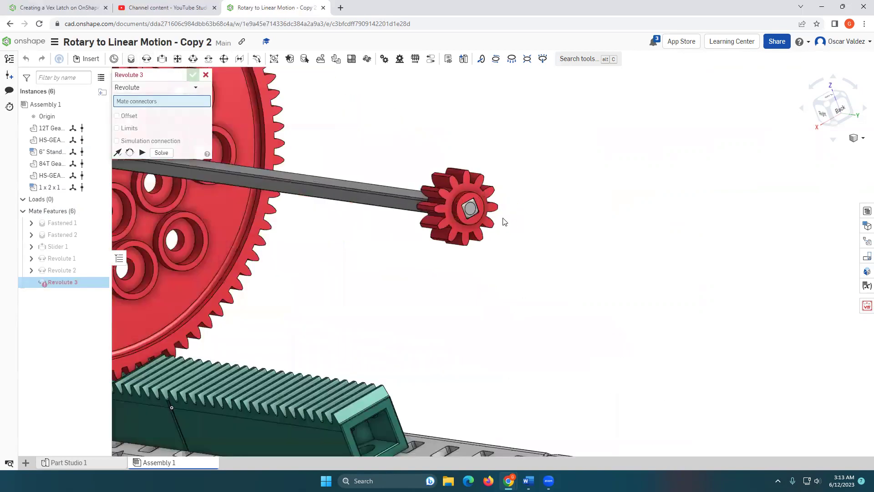
click(471, 209)
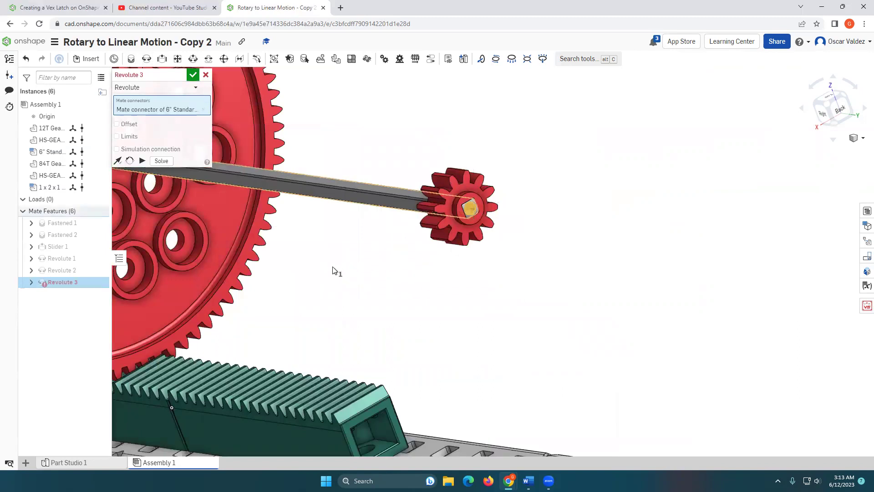
scroll(334, 277, down, 2)
middle_drag(334, 277, 370, 263)
middle_drag(502, 179, 504, 189)
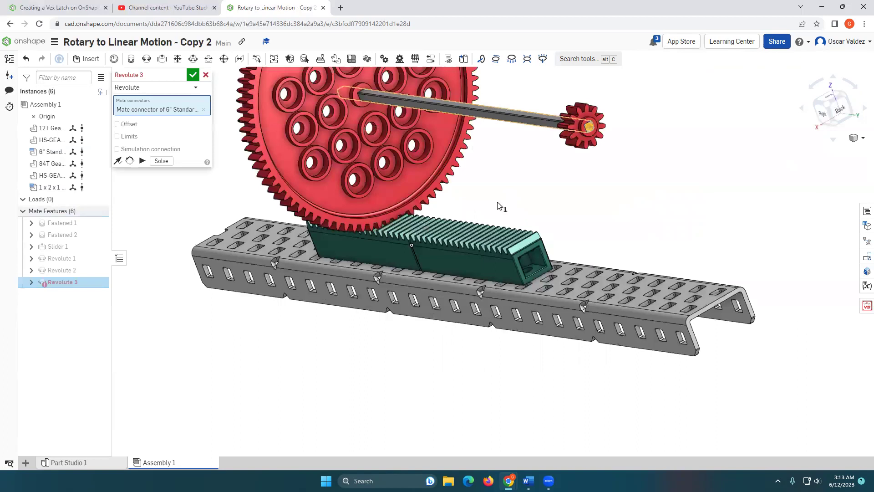
right_drag(498, 201, 519, 198)
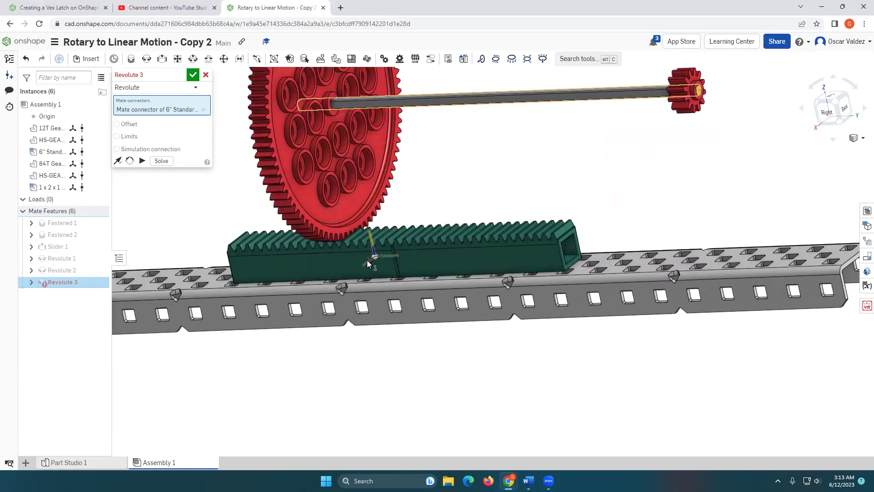
scroll(368, 264, up, 4)
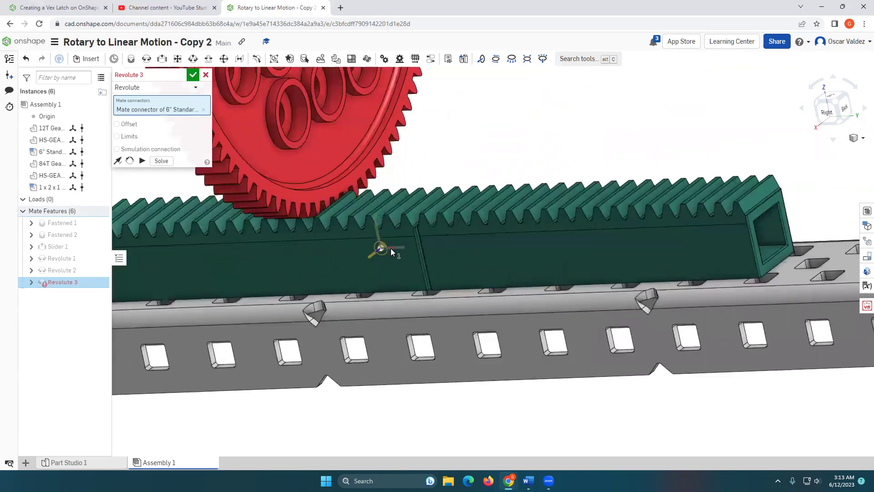
click(369, 258)
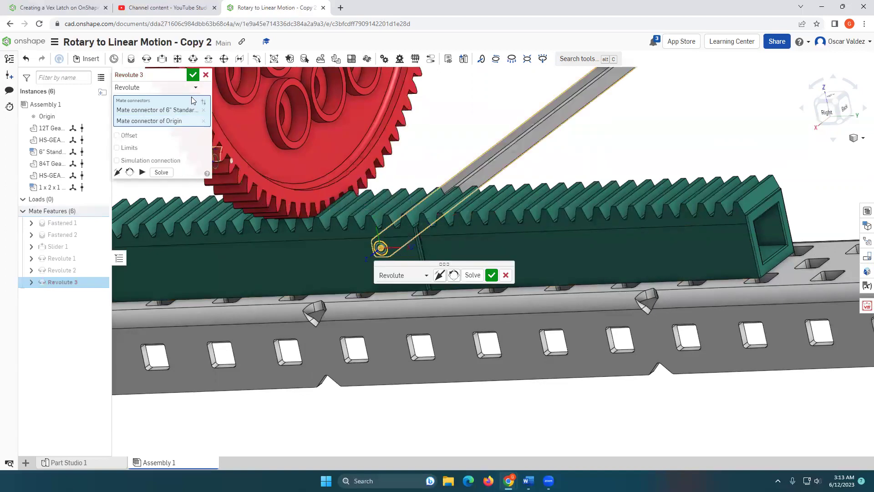
- Flip the primary axis of the shaft-to-origin Revolute mate and accept the mate
click(119, 173)
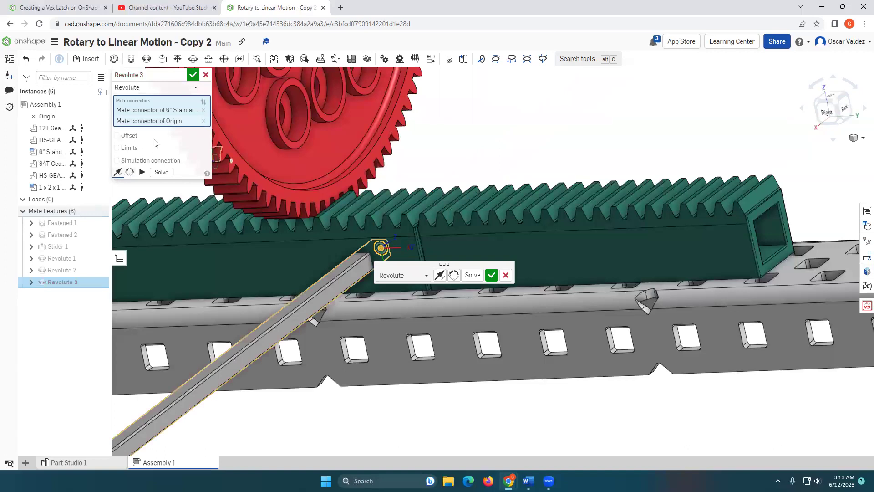
click(193, 75)
scroll(281, 223, down, 5)
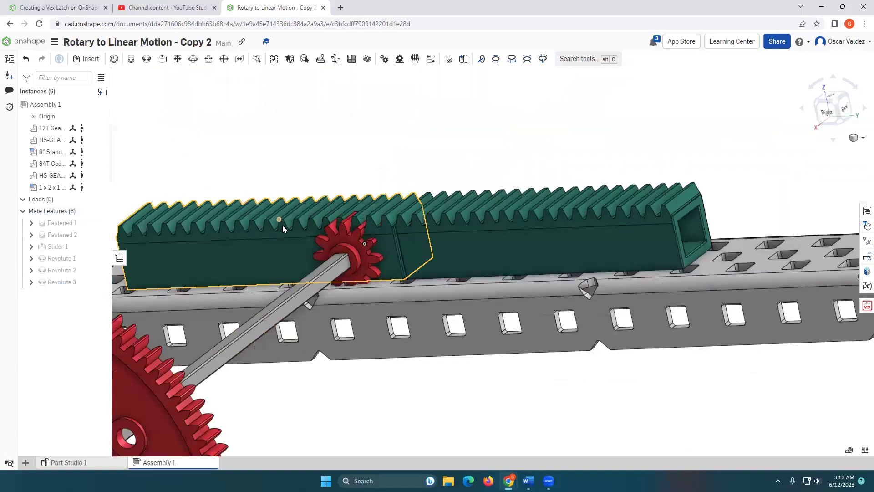
- Edit the shaft-to-origin Revolute mate to add a Z offset of 0.2 in
mouse_move(358, 185)
right_down()
mouse_move(356, 205)
mouse_move(364, 190)
mouse_move(338, 188)
mouse_move(349, 184)
right_up()
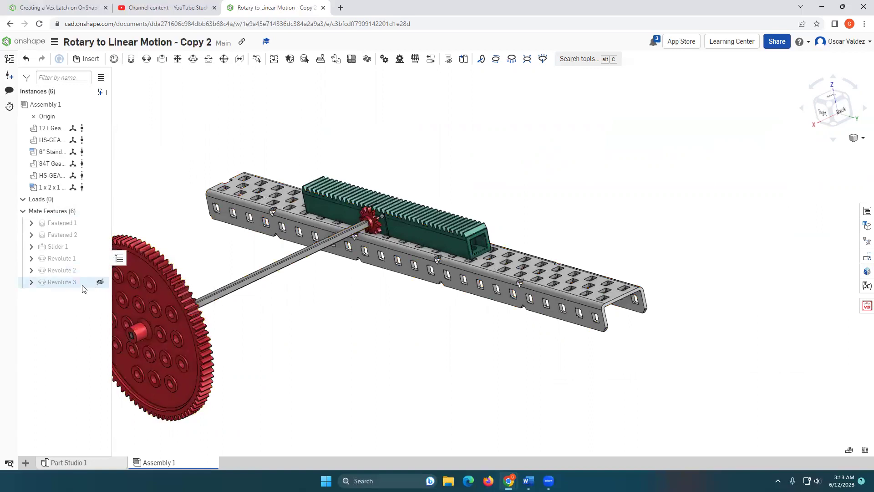
double_click(64, 283)
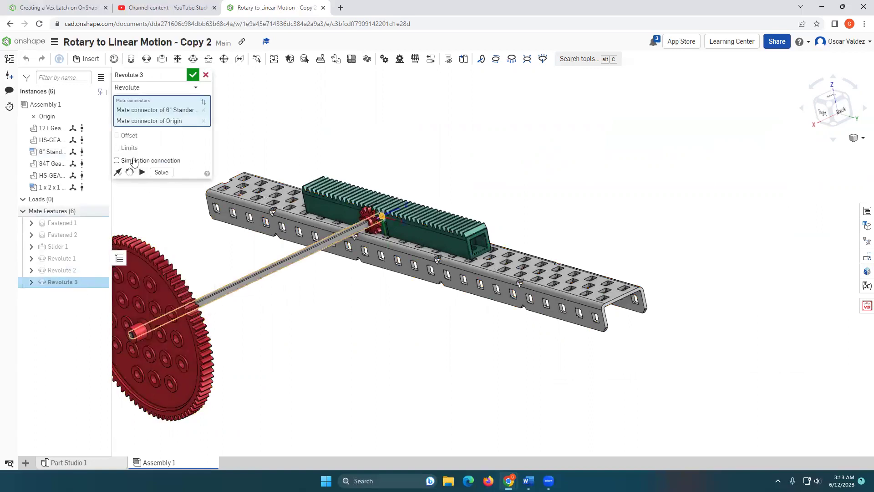
click(116, 135)
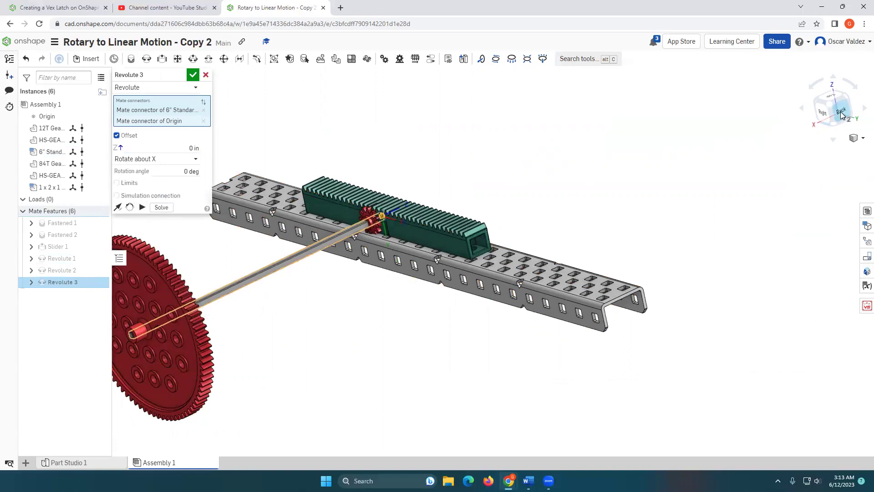
right_drag(797, 153, 534, 199)
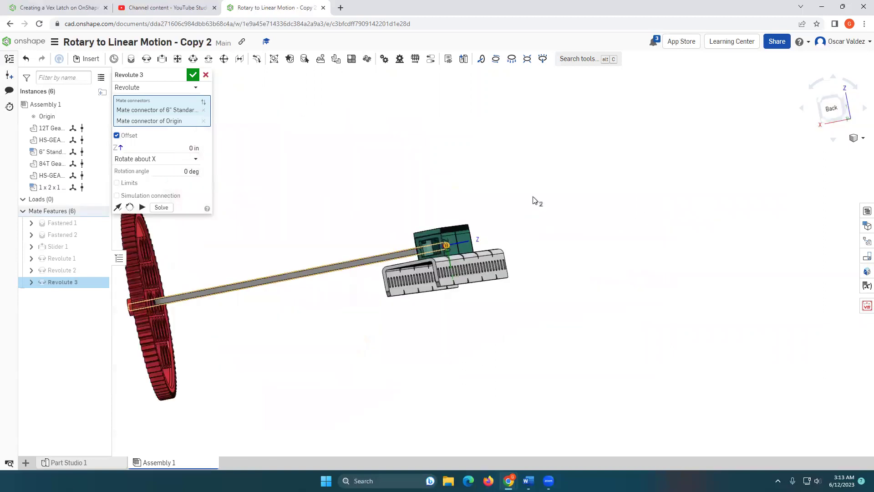
right_drag(268, 164, 280, 185)
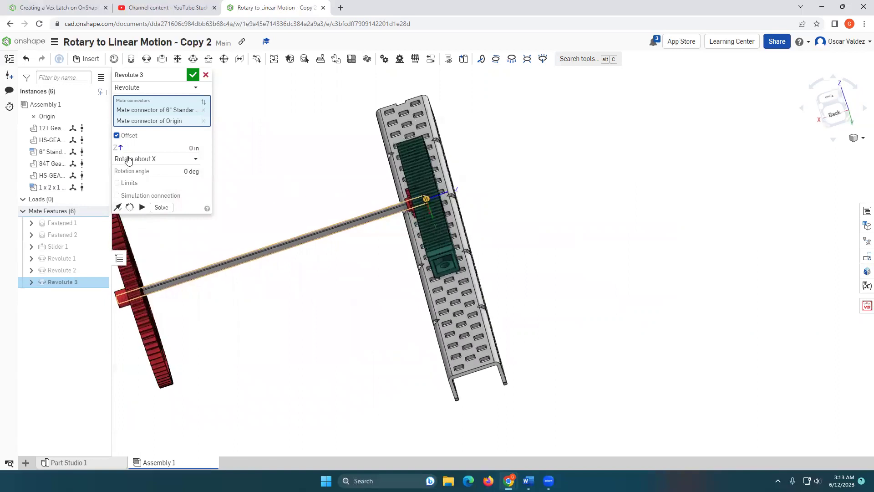
click(154, 147)
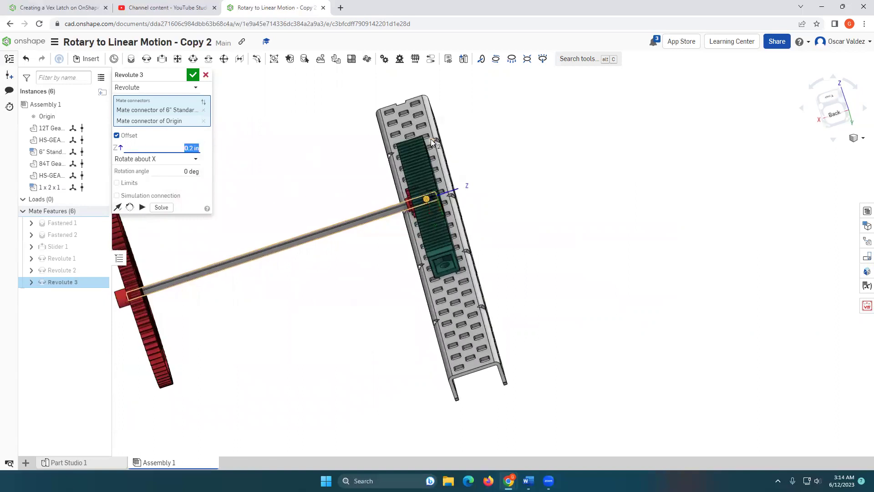
click(193, 74)
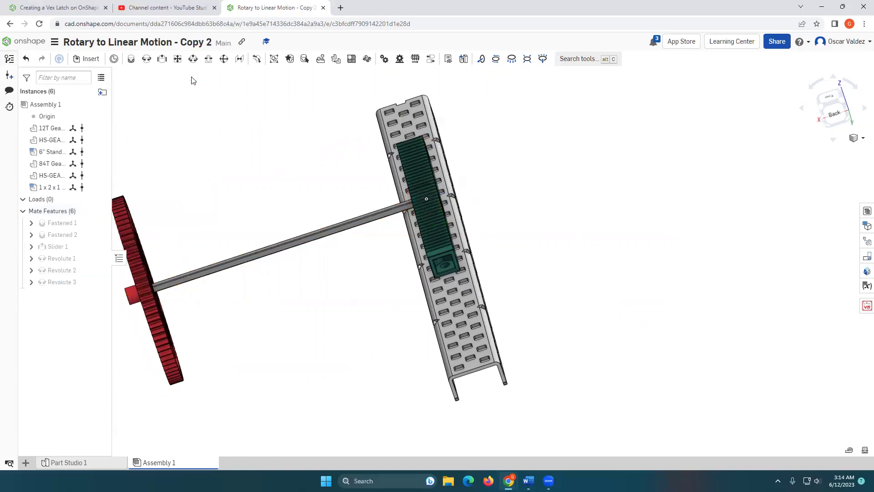
- Edit the Slider 1 mate to enable its offset and set the X offset to -0.25 in
right_drag(301, 181, 347, 164)
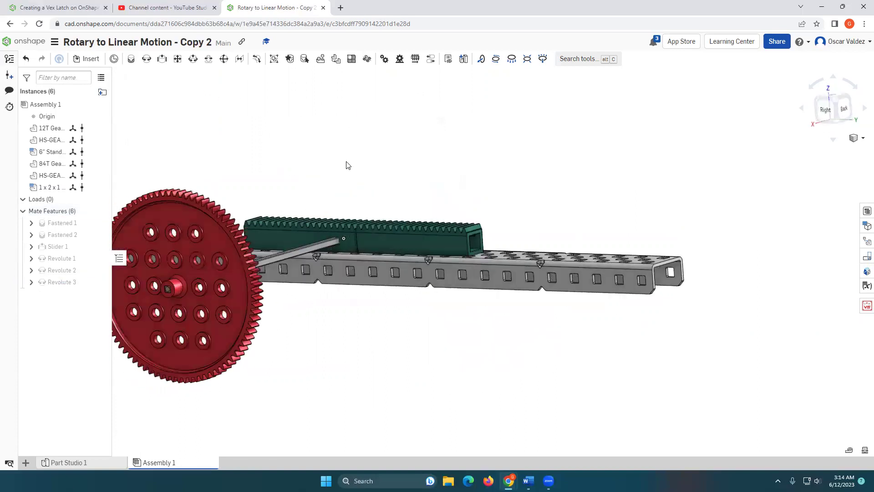
double_click(64, 250)
click(117, 135)
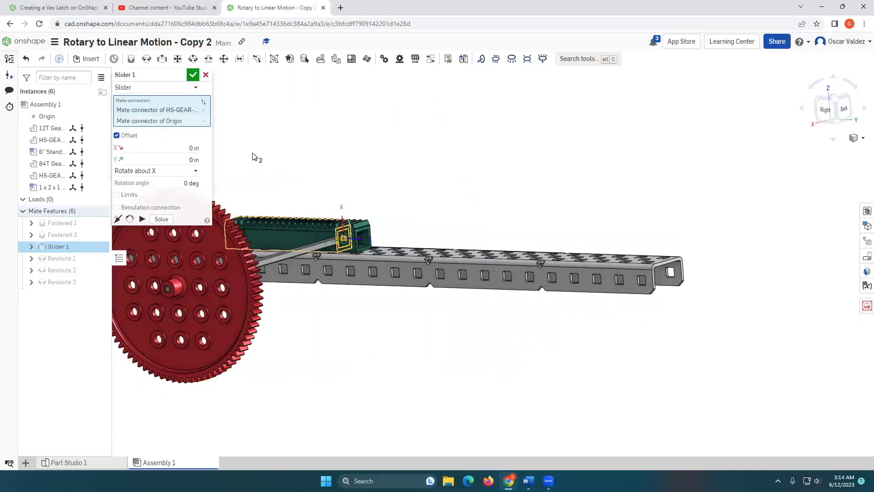
right_drag(355, 172, 403, 181)
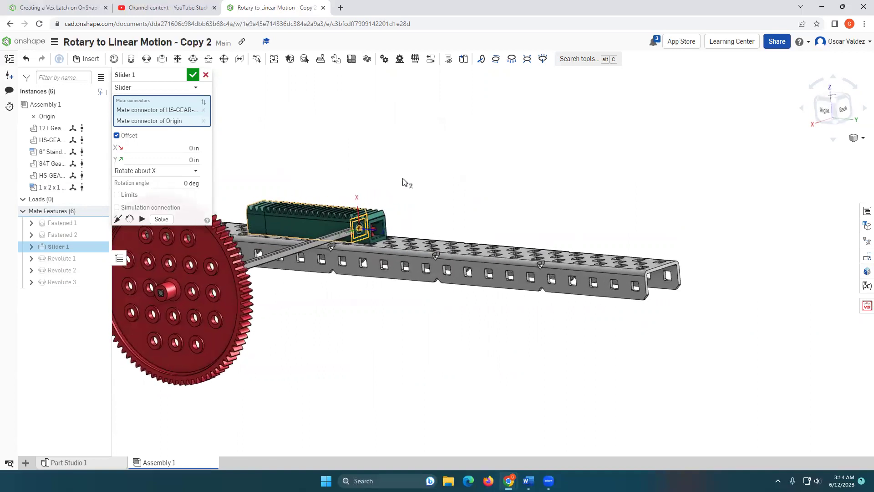
right_drag(777, 180, 688, 213)
click(825, 116)
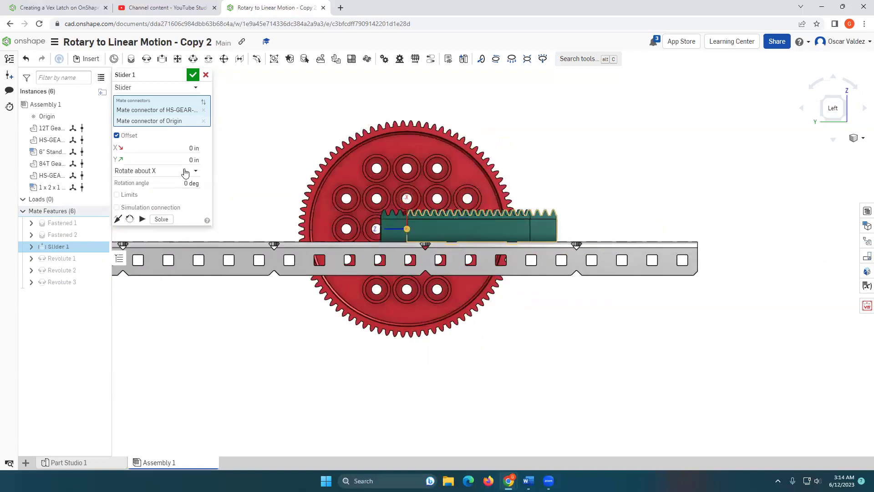
click(187, 151)
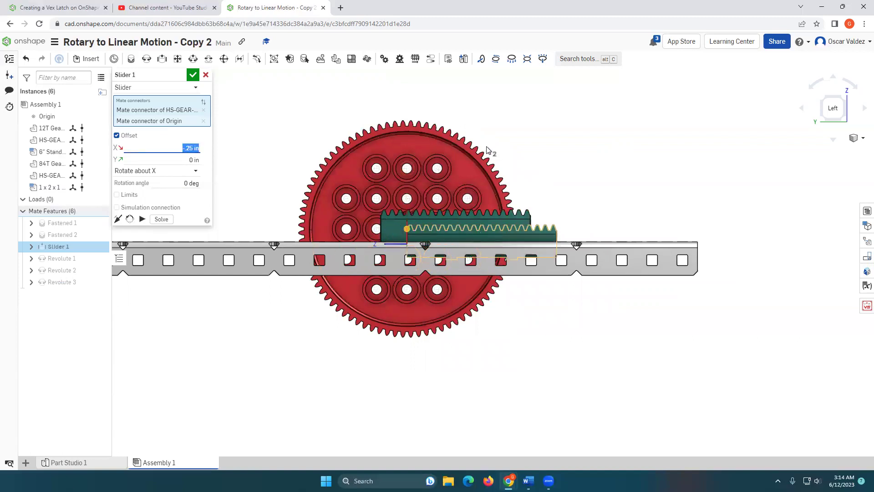
click(193, 74)
- Change the X offset of the Slider 1 mate to -0.5 in and accept it
right_drag(341, 128, 500, 96)
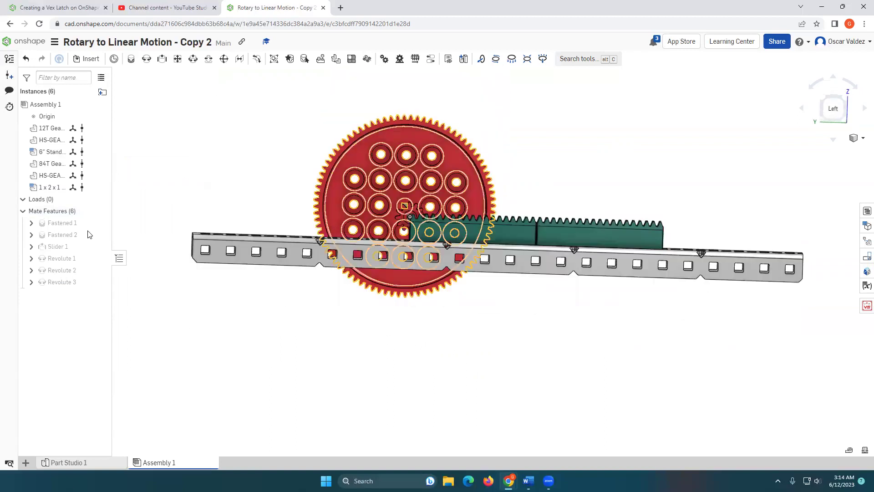
double_click(62, 249)
click(187, 150)
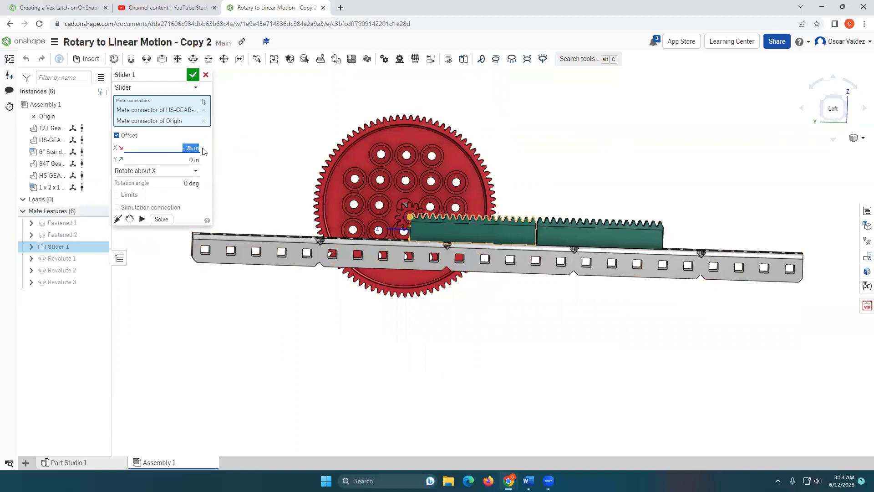
text(-)
text(-.5)
key(Return)
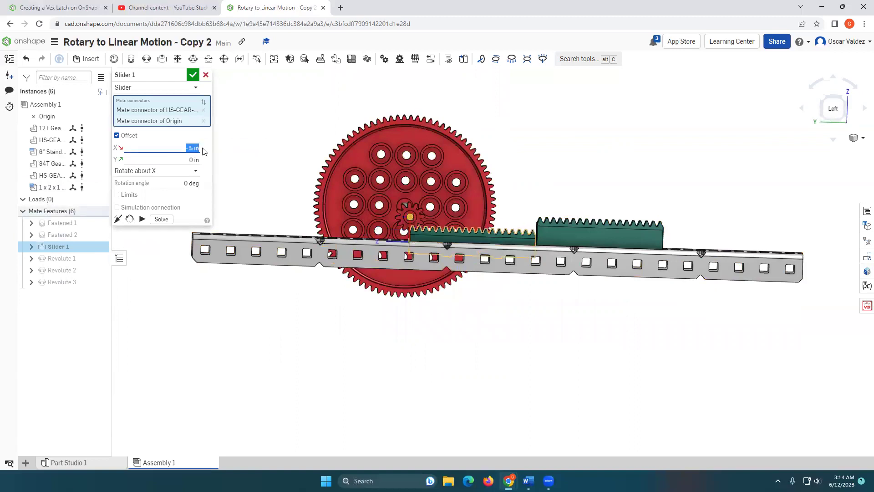
click(193, 74)
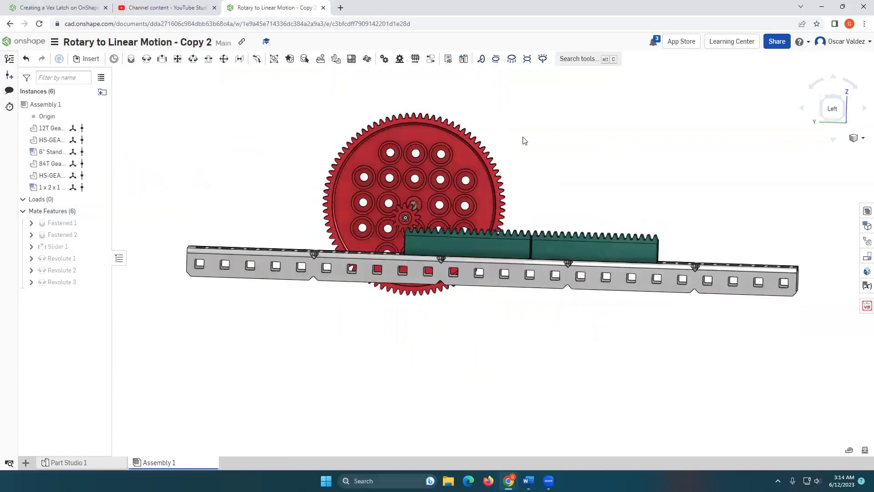
- Examine how the 12T gear's teeth sit on the rack teeth and how the shaft and 84T gear line up
scroll(511, 177, up, 3)
right_drag(541, 190, 556, 172)
scroll(559, 175, up, 2)
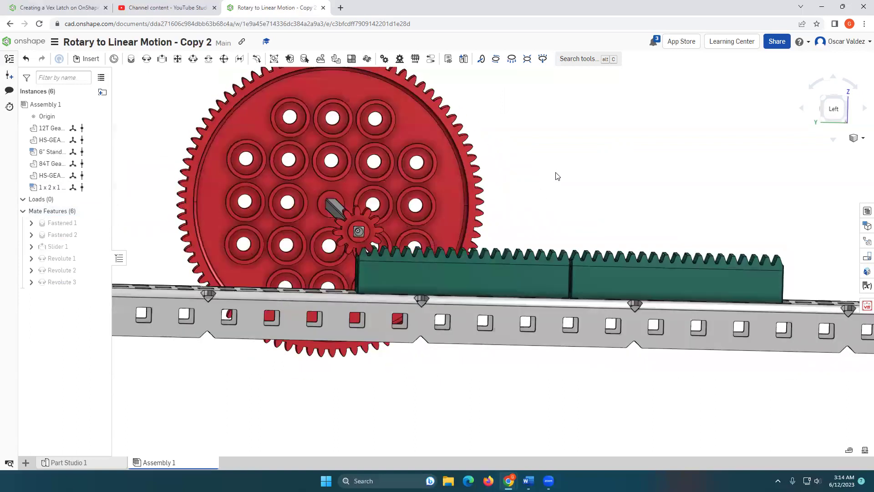
scroll(539, 181, up, 2)
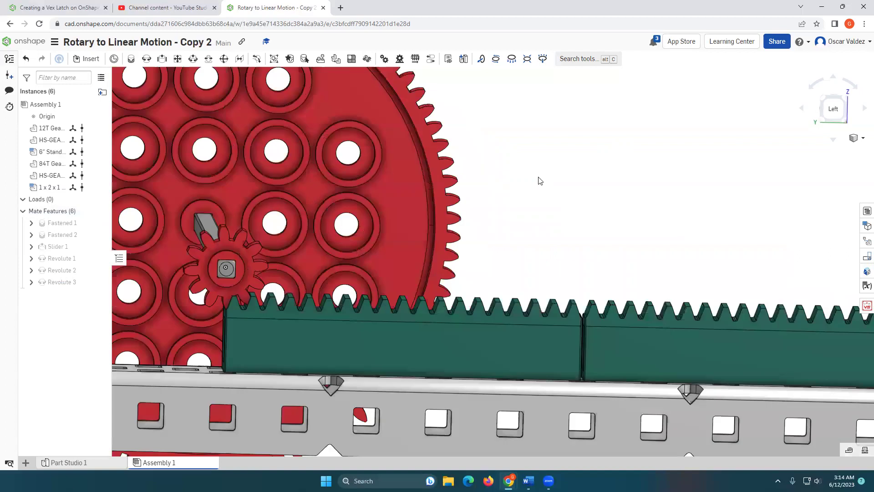
scroll(539, 181, down, 5)
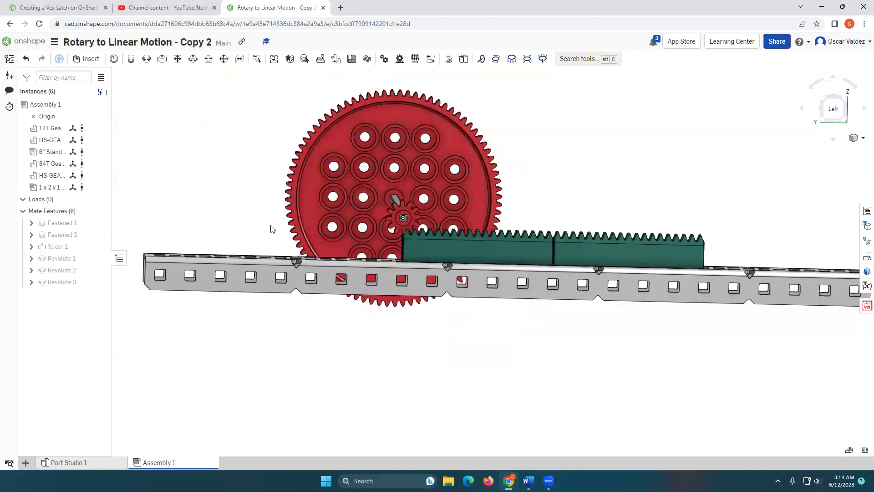
right_drag(242, 216, 371, 220)
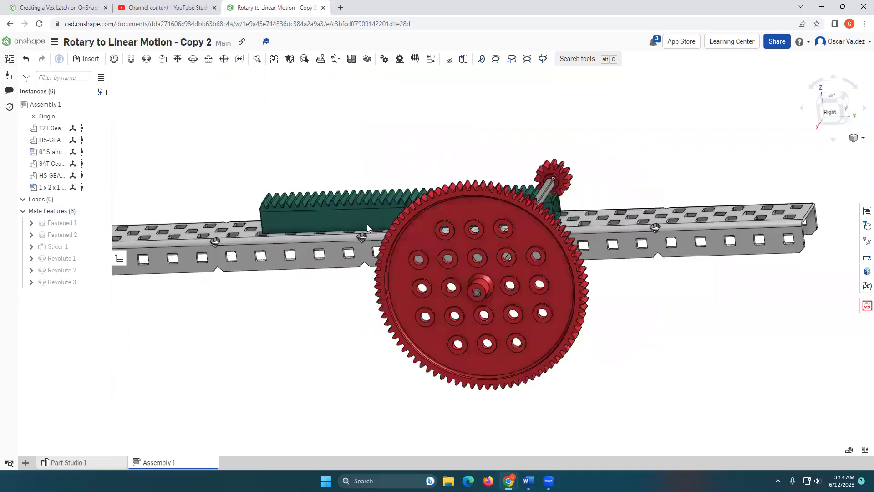
right_drag(330, 242, 375, 274)
scroll(375, 272, up, 1)
scroll(377, 271, down, 3)
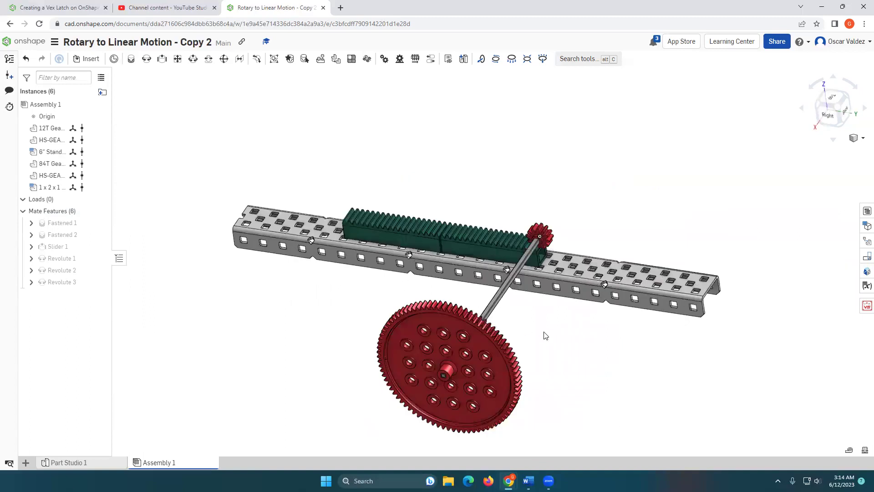
middle_drag(542, 331, 443, 310)
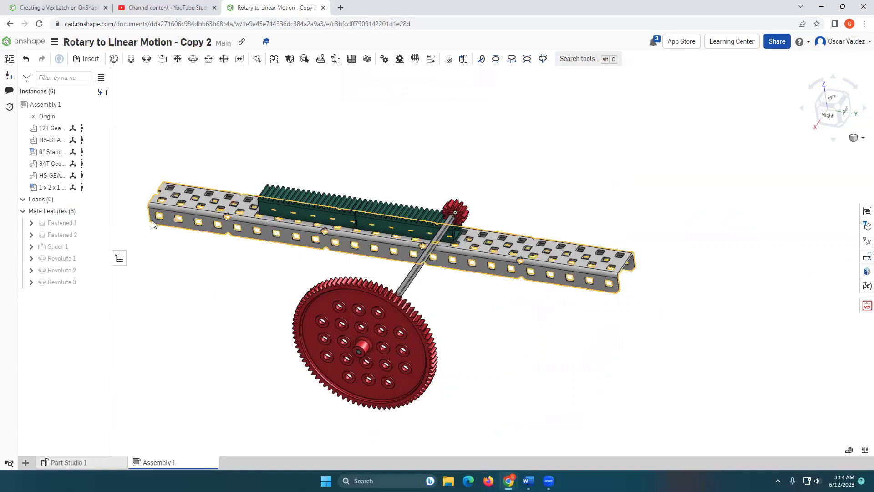
- Slide the channel until the racks' middle is under the 12T gear and add a Rack and pinion relation between Slider 1 and Revolute 3
drag(278, 215, 382, 233)
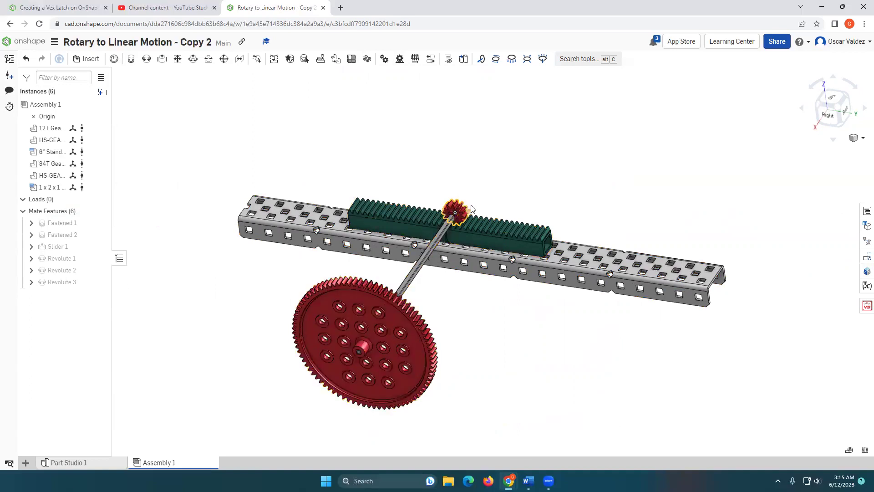
click(400, 60)
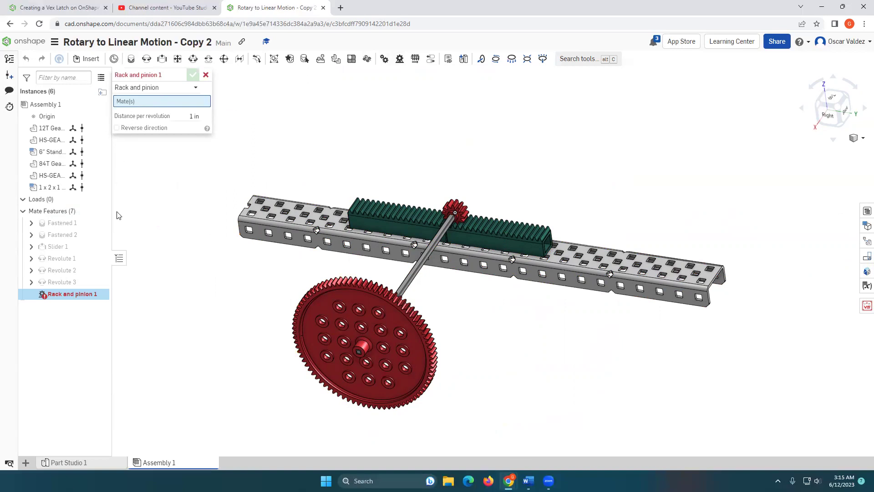
click(66, 248)
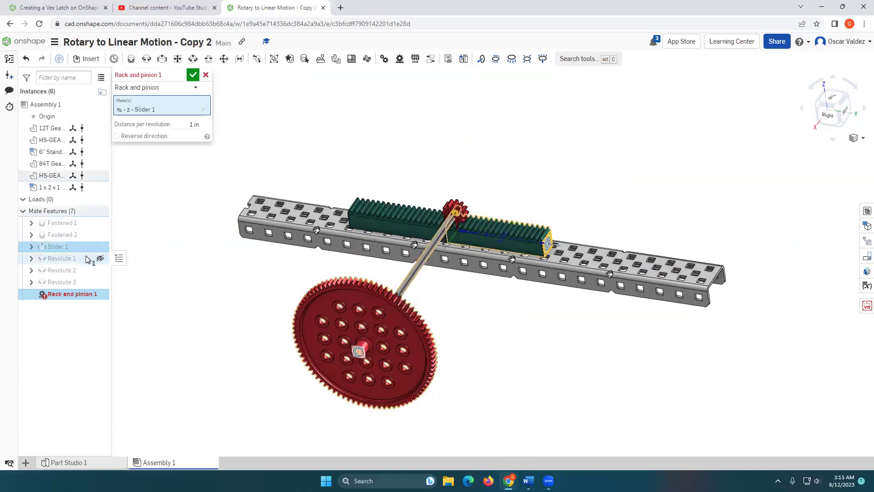
click(76, 283)
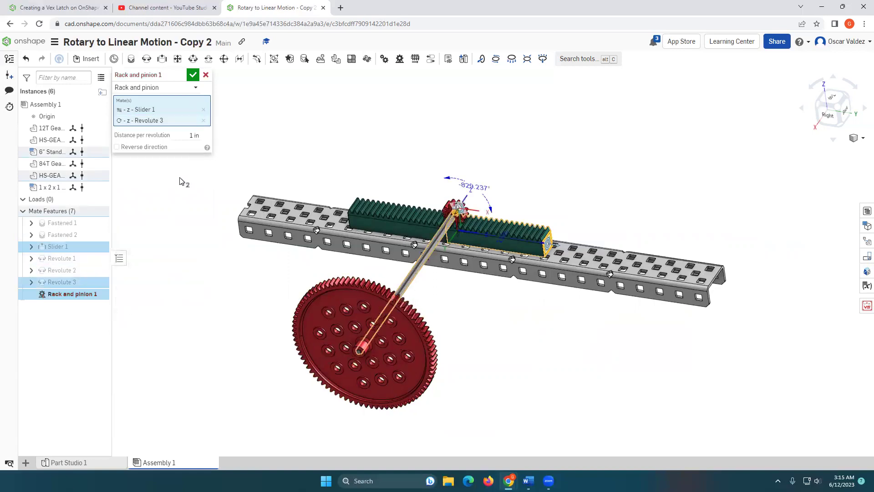
scroll(498, 175, up, 3)
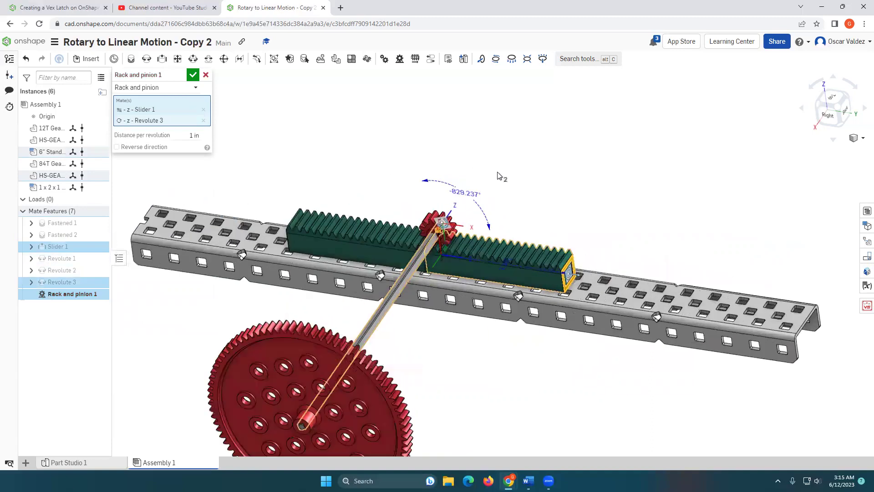
scroll(500, 177, up, 3)
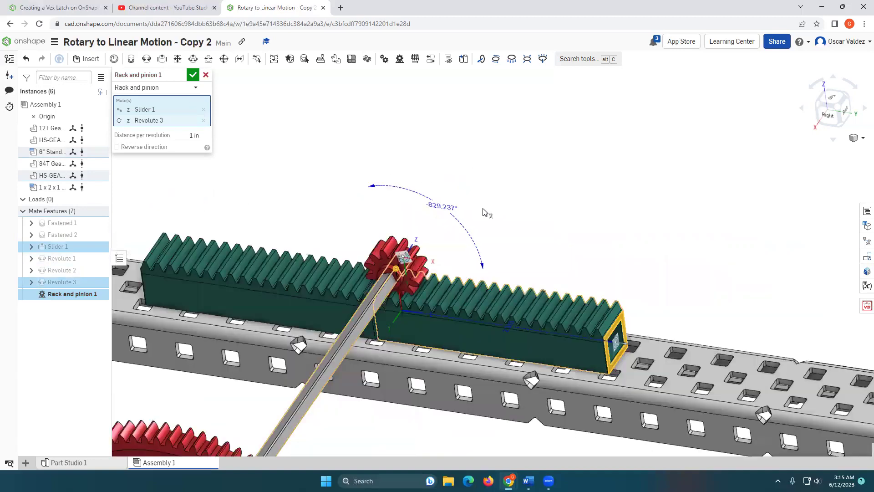
right_drag(492, 201, 501, 221)
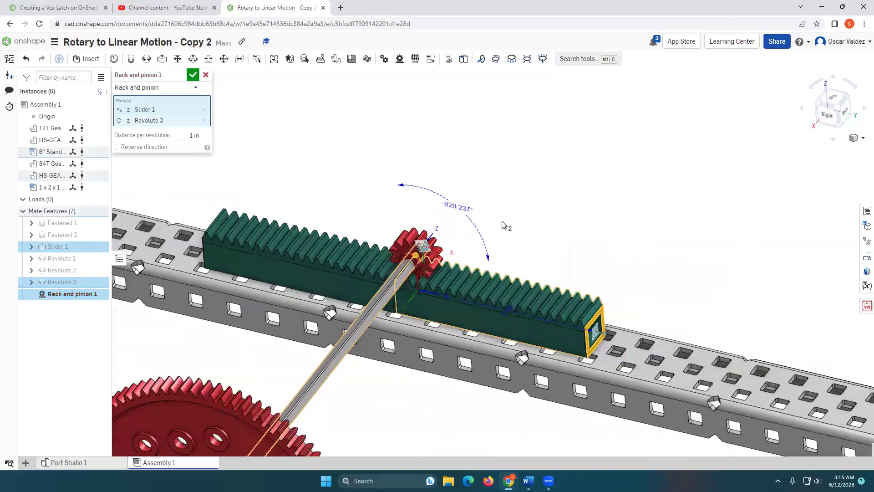
right_drag(531, 162, 450, 188)
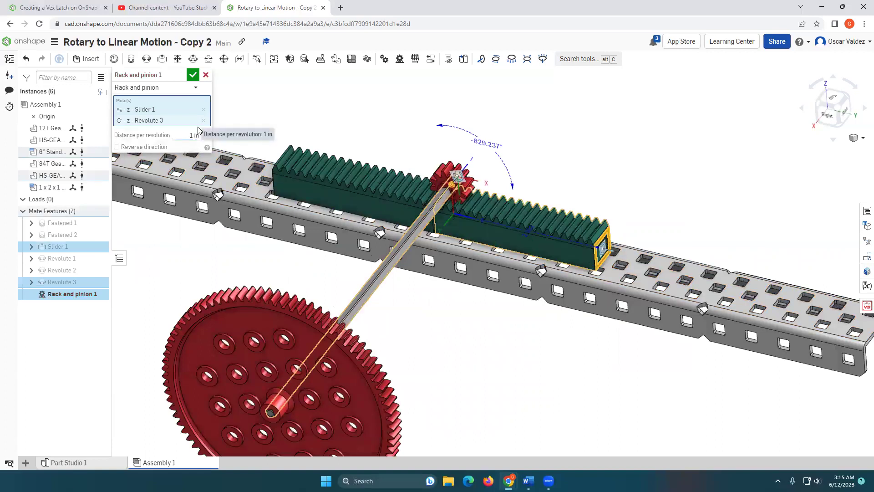
click(193, 76)
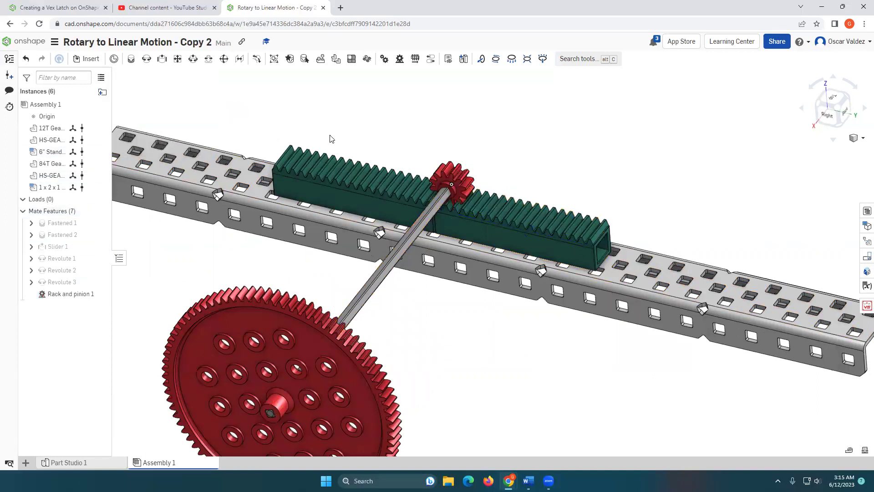
- Animate the Revolute 3 mate from 0 to 360 degrees with 1000 steps and reciprocating playback
scroll(331, 139, down, 5)
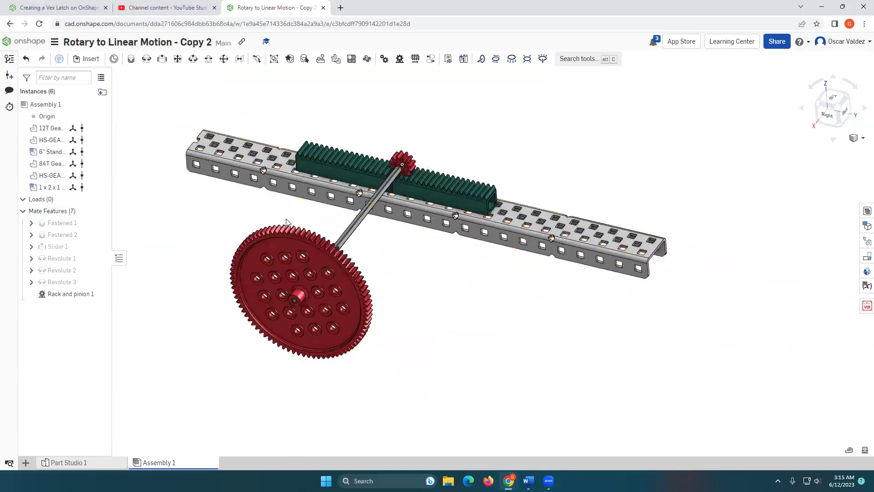
right_click(64, 284)
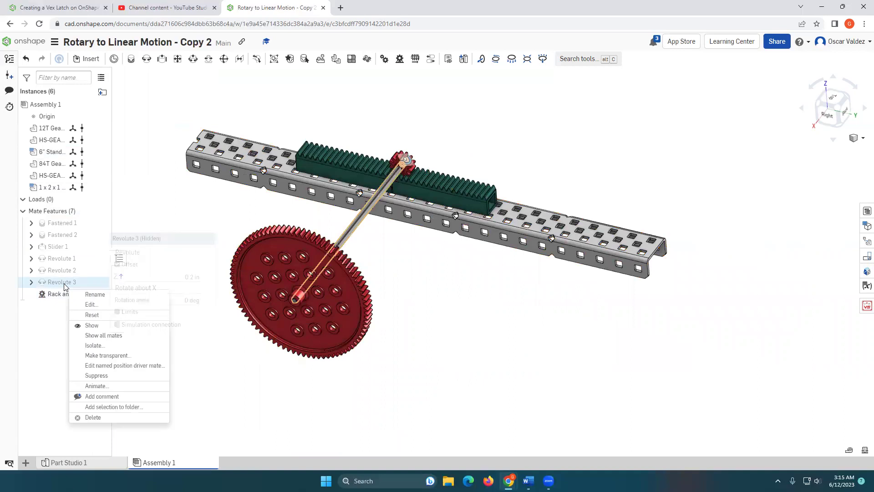
click(108, 386)
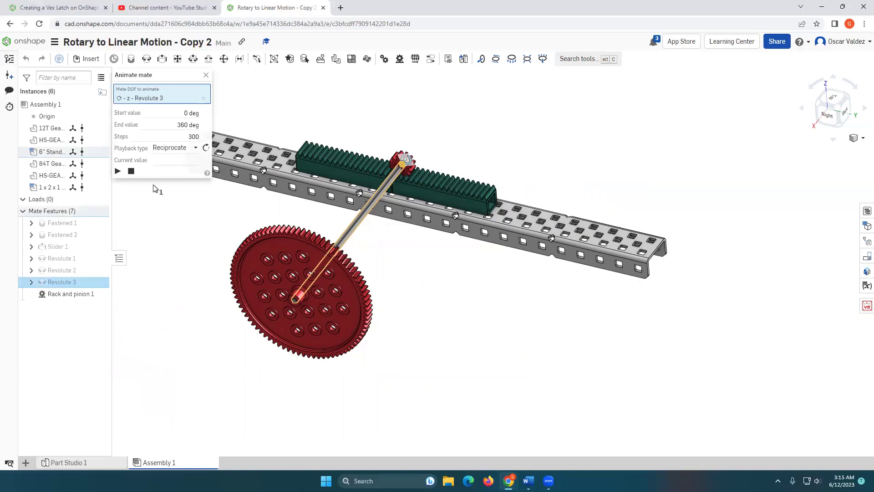
click(192, 137)
click(118, 172)
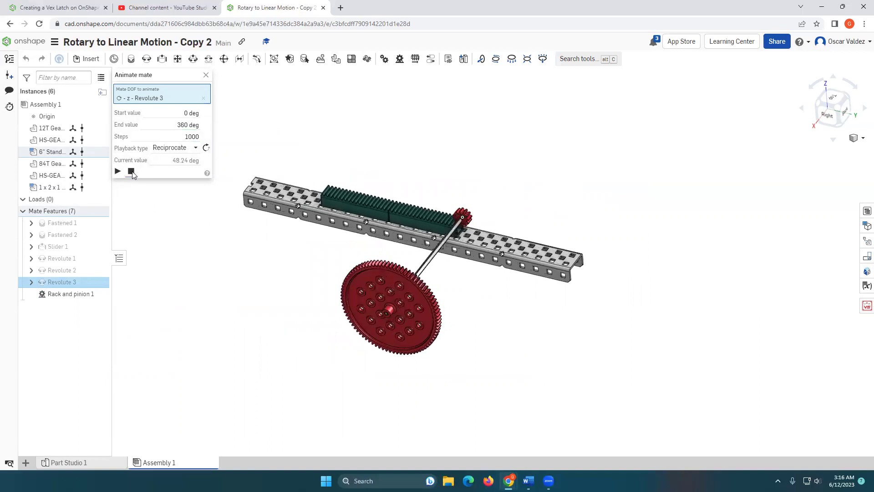
- Set the Revolute 3 animation to run from -720 to 0 degrees and play it
click(191, 113)
text(-720)
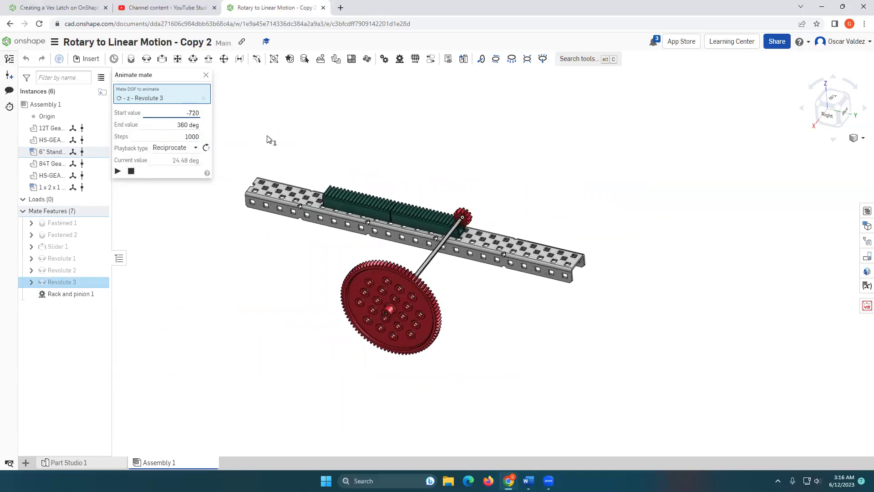
key(Tab)
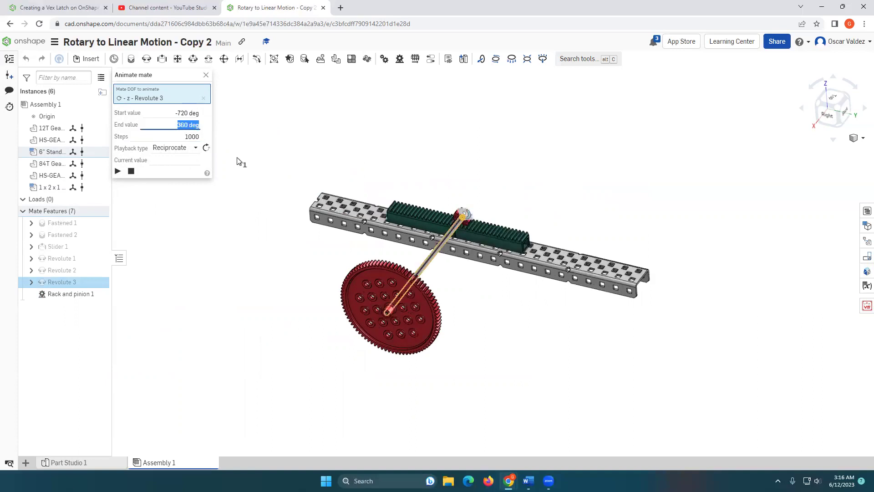
text(0)
key(Escape)
click(117, 171)
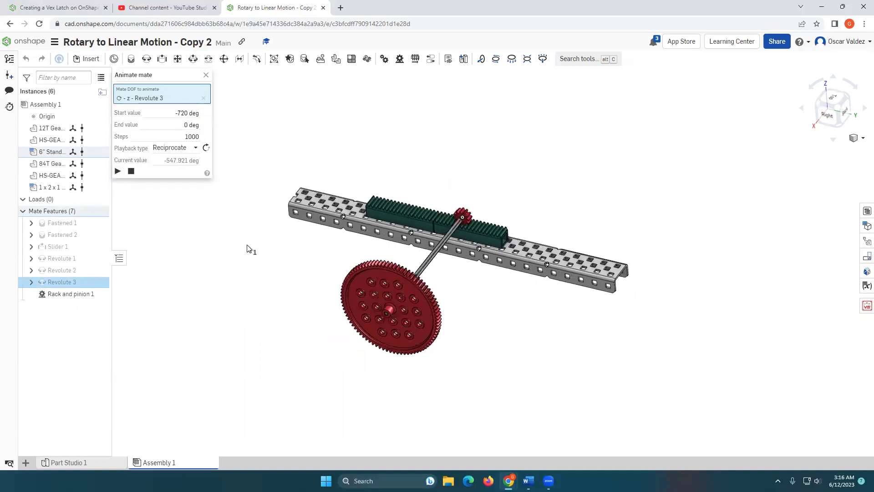
- Inspect the pinion meshing with the moving racks up close, stop the playback and close the animation settings
scroll(247, 244, up, 2)
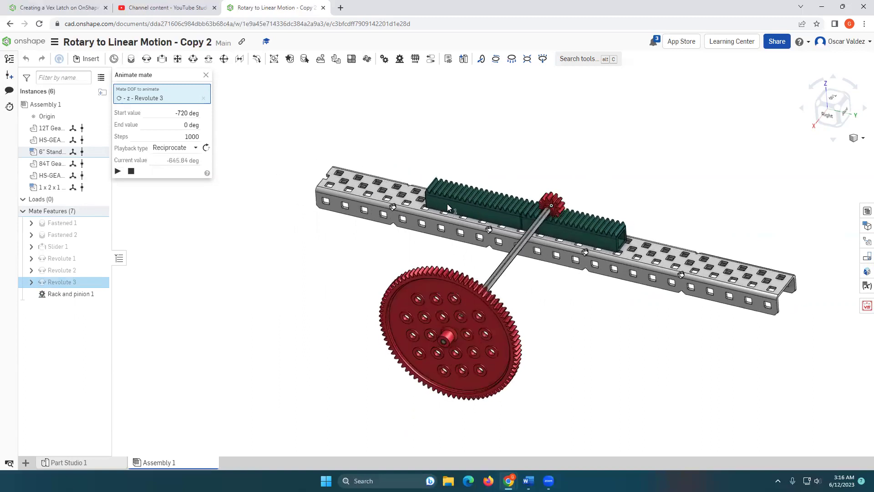
scroll(594, 205, up, 2)
scroll(593, 207, up, 3)
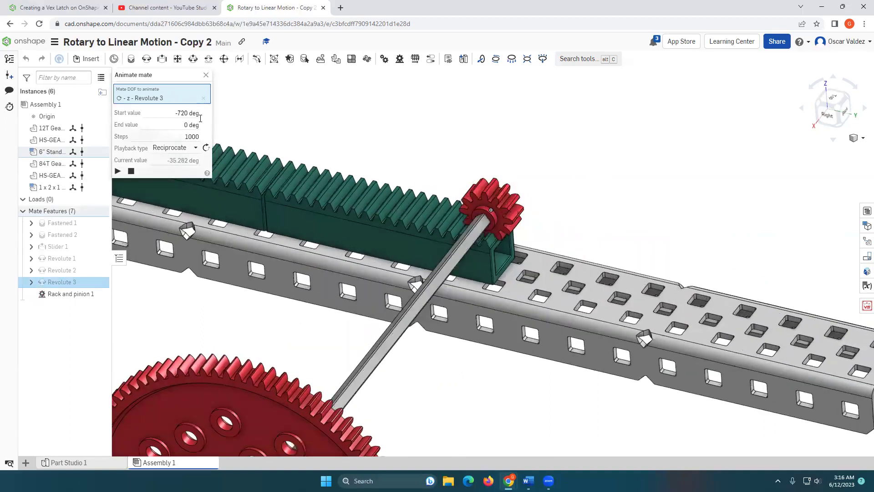
click(132, 171)
click(133, 170)
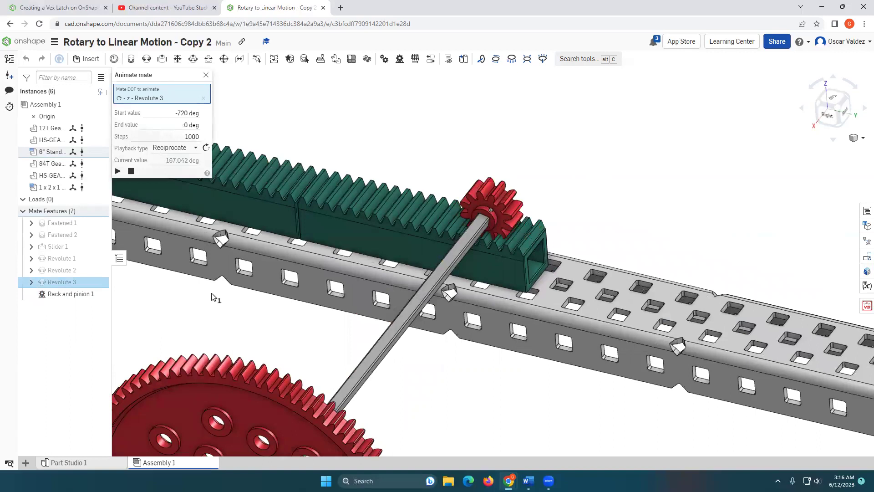
click(207, 74)
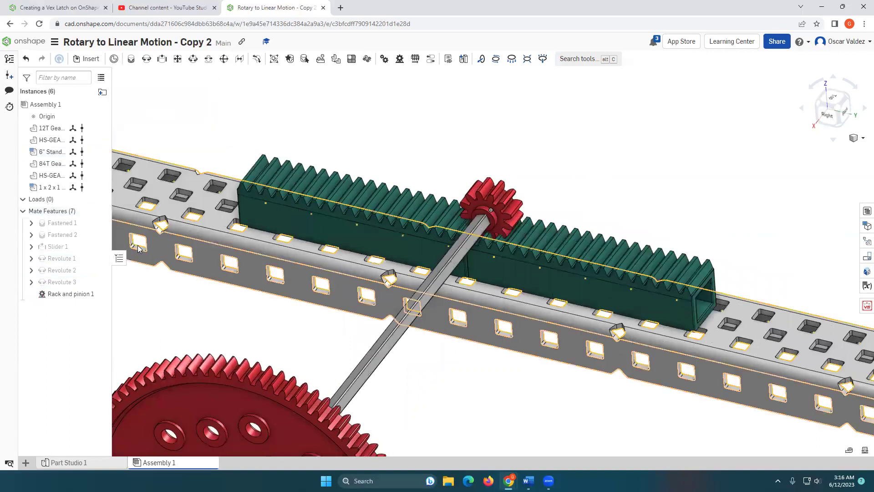
- Set the X offset of the Slider 1 mate to -0.53 in, checking the rack height from the left view
double_click(63, 247)
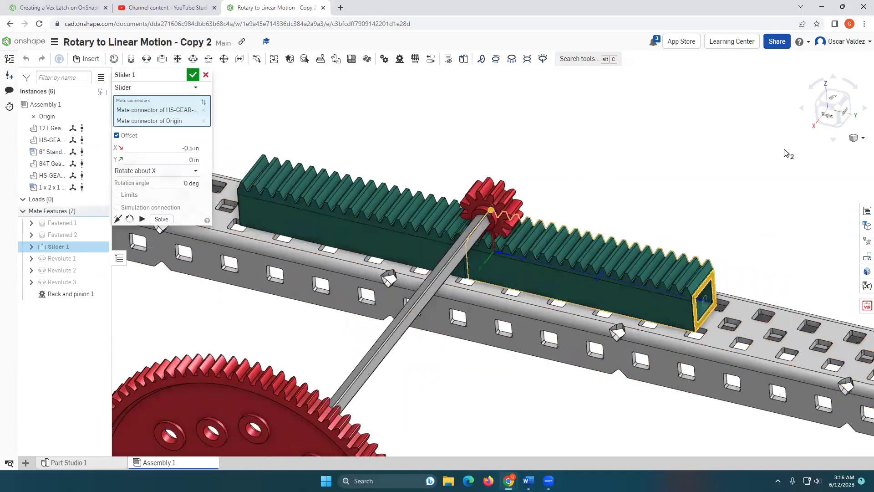
drag(846, 110, 839, 129)
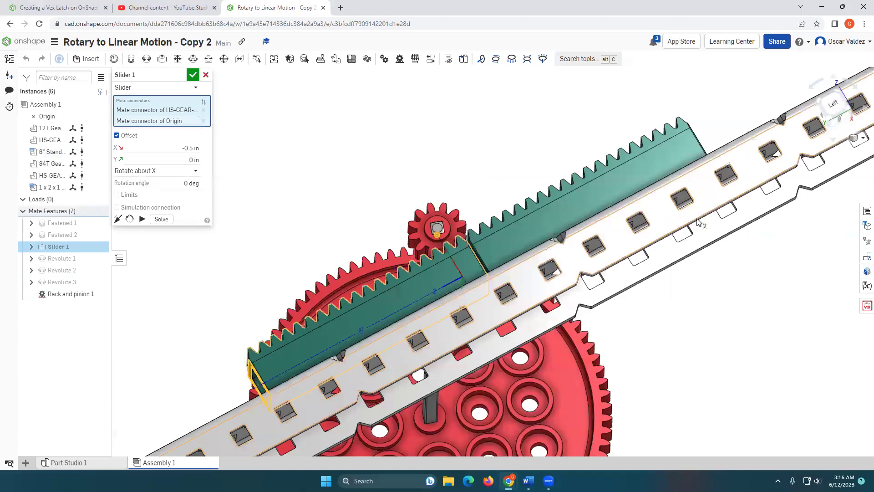
key(shift+3)
scroll(663, 250, up, 1)
scroll(240, 189, up, 1)
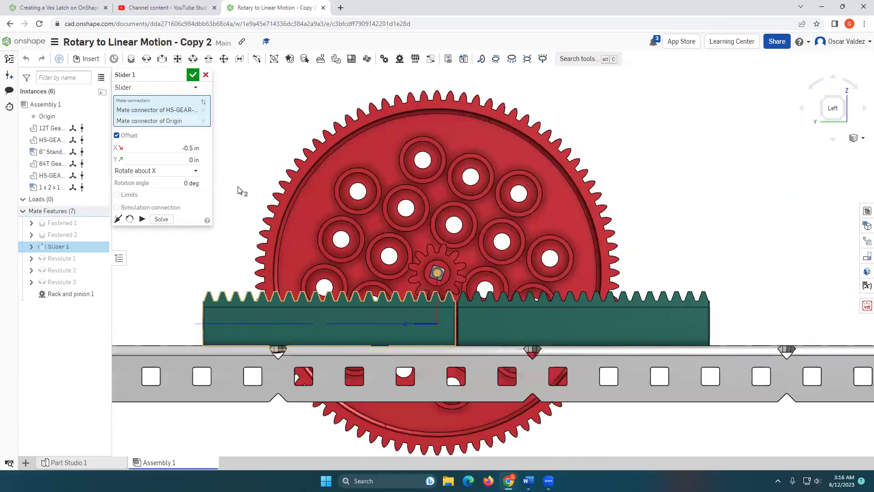
click(187, 151)
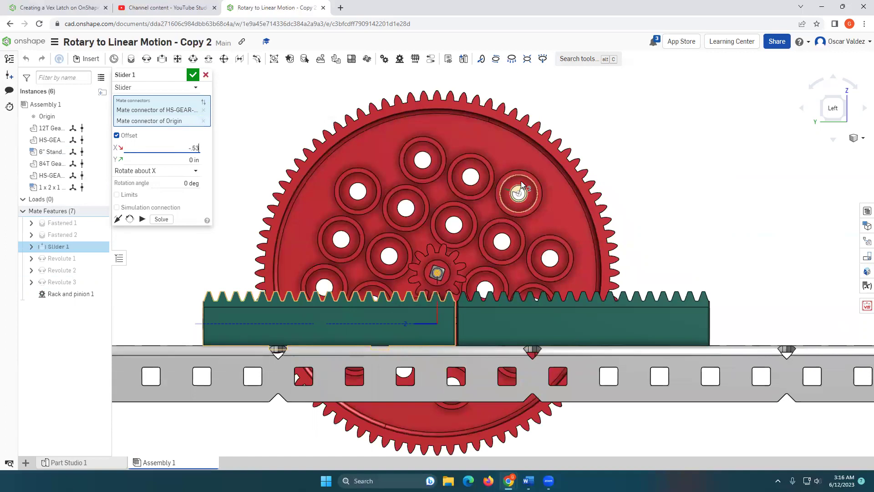
key(Return)
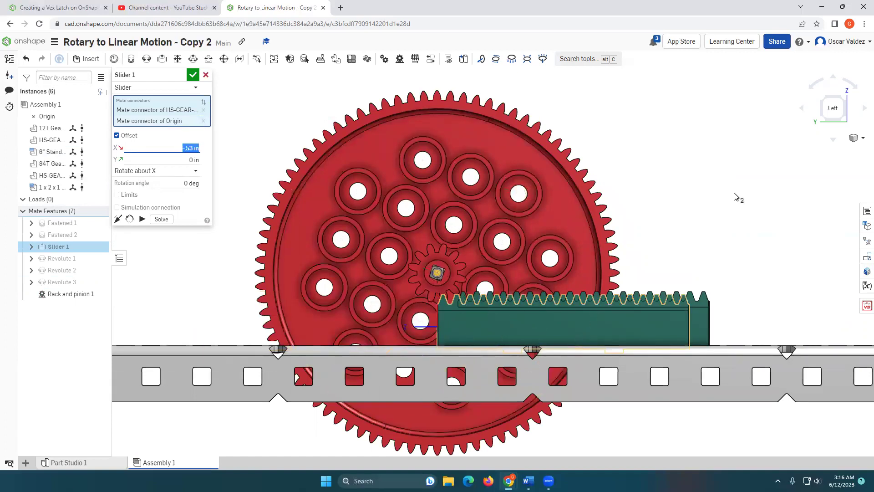
click(193, 75)
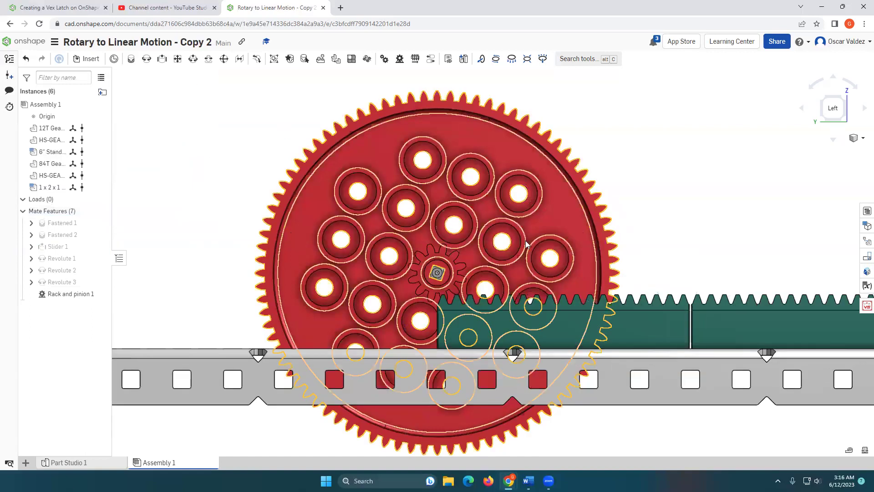
- Slide the racks and channel slightly along the 12T gear and check the tooth mesh from both sides
scroll(605, 258, up, 1)
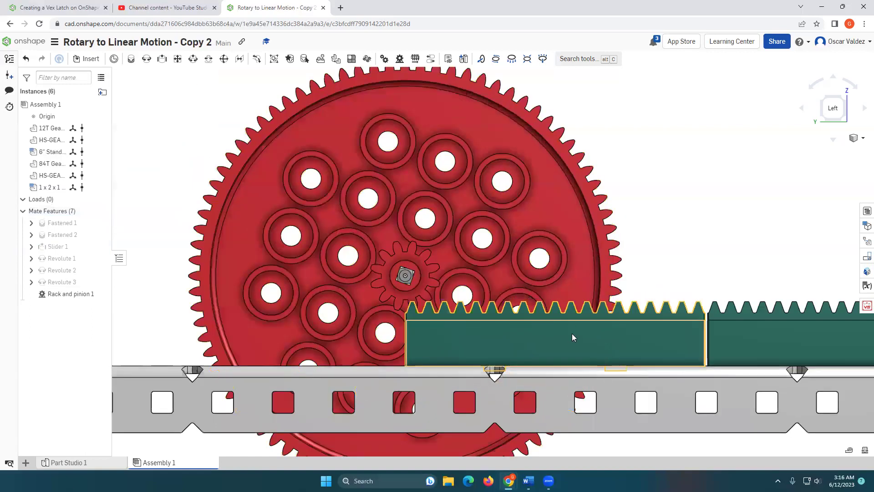
drag(571, 333, 548, 341)
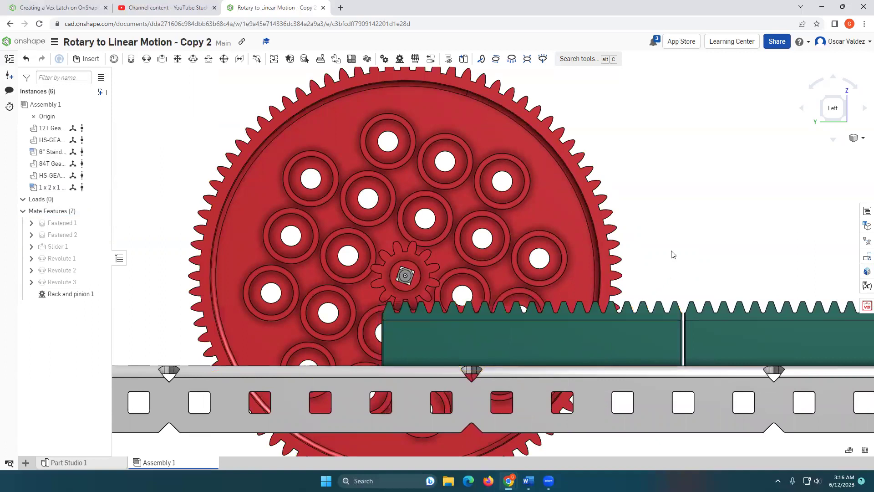
right_drag(701, 196, 711, 199)
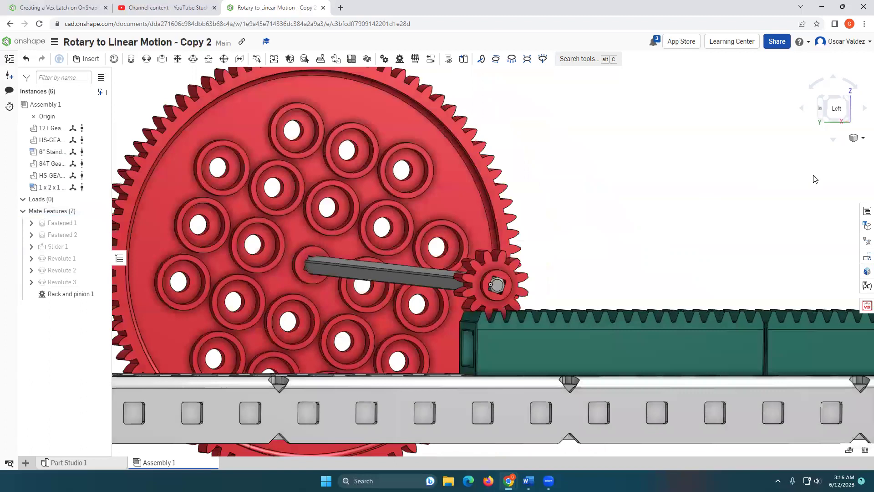
right_drag(813, 177, 733, 247)
scroll(642, 208, down, 3)
right_drag(642, 209, 621, 221)
middle_drag(562, 238, 498, 261)
right_drag(498, 260, 502, 263)
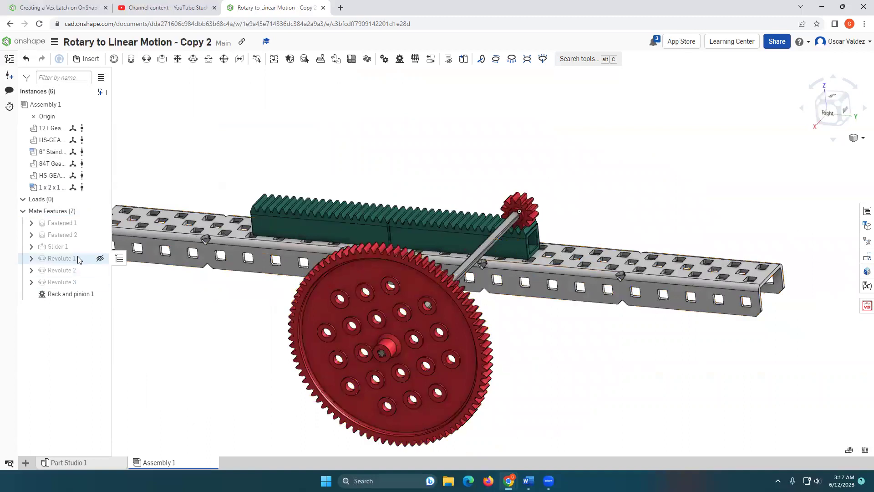
double_click(66, 249)
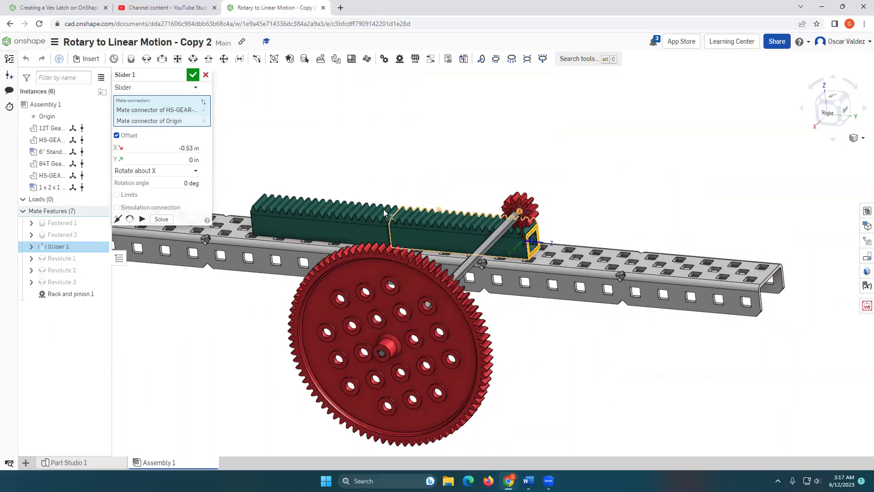
drag(293, 228, 428, 245)
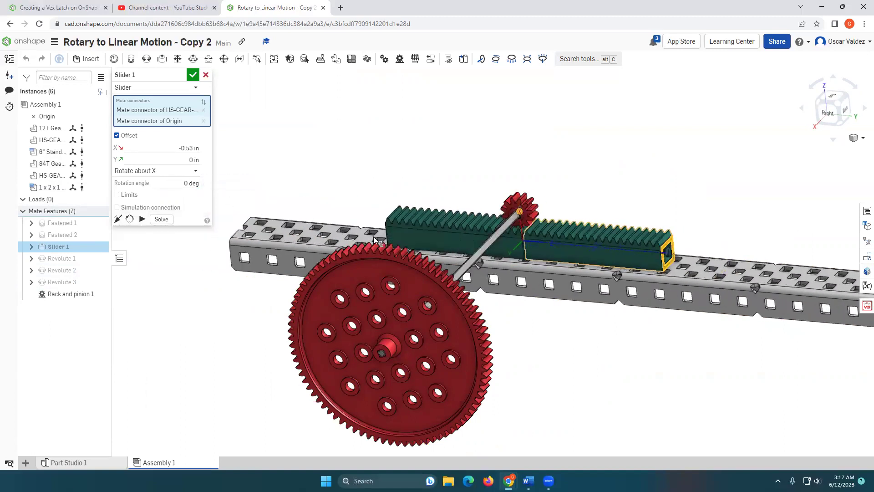
drag(372, 236, 386, 236)
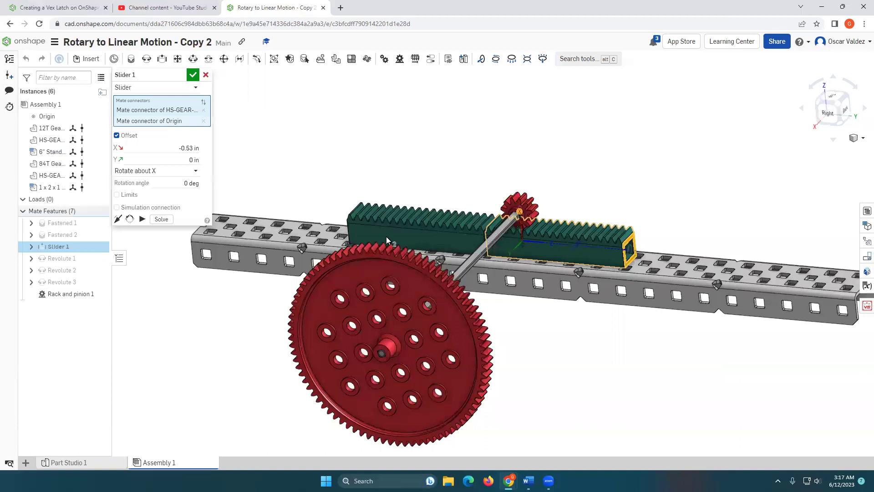
click(206, 74)
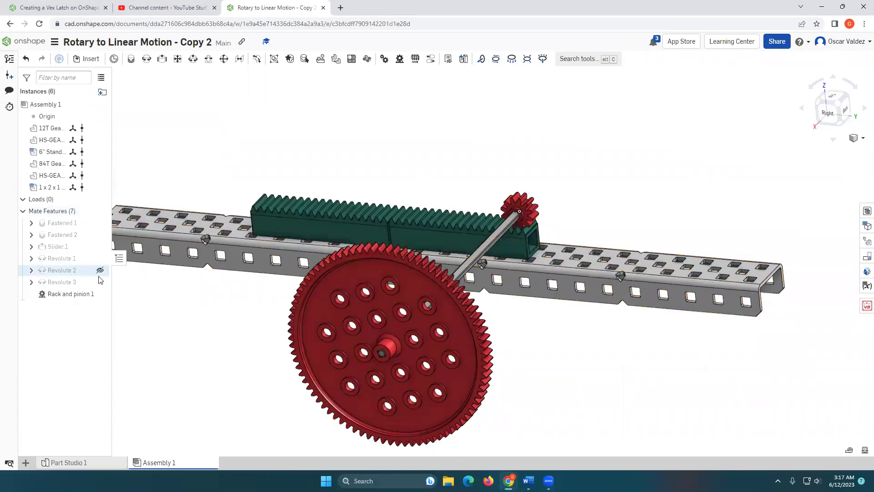
- Animate the Revolute 3 mate from -720 to 0 degrees with 1000 steps and play it
right_click(61, 284)
click(114, 386)
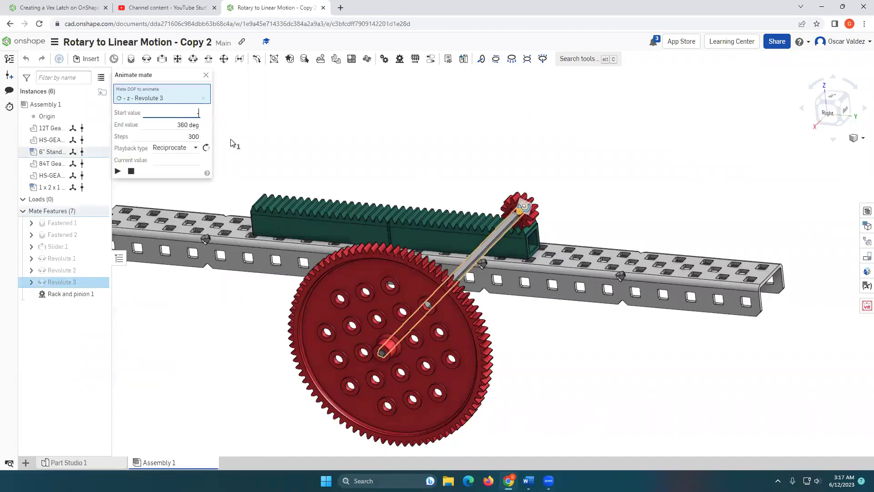
click(194, 125)
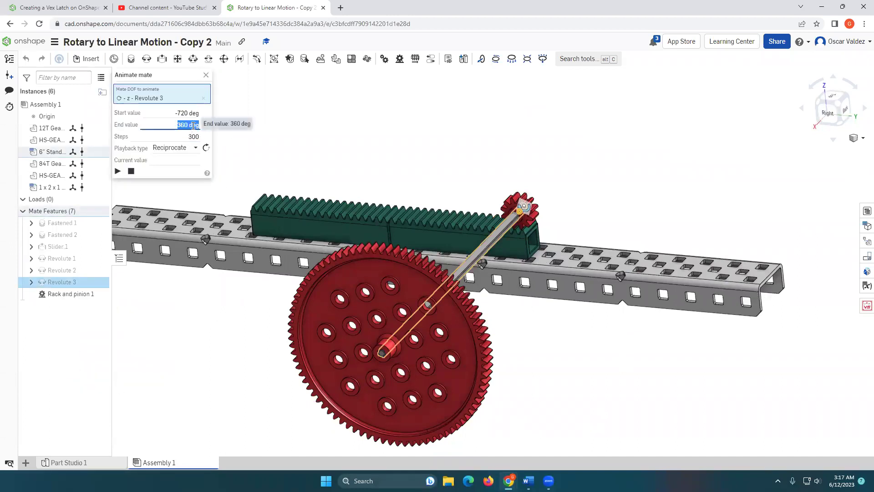
text(0)
click(187, 136)
text(0)
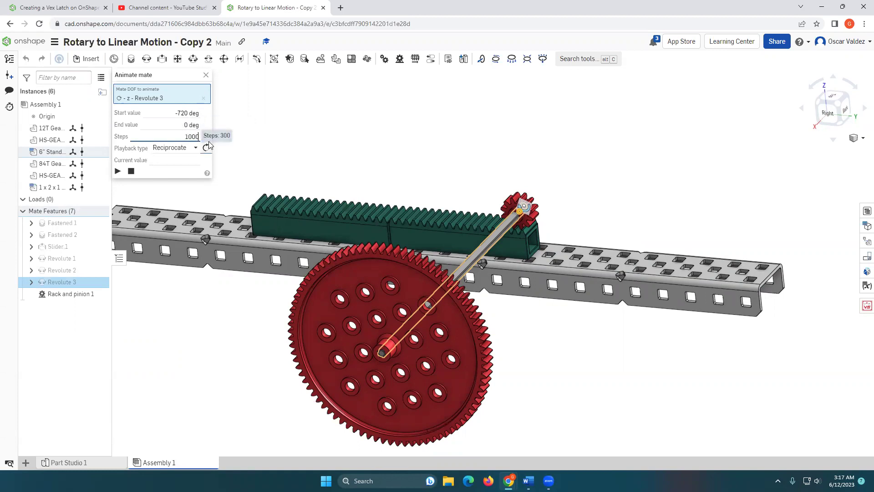
click(115, 174)
click(116, 172)
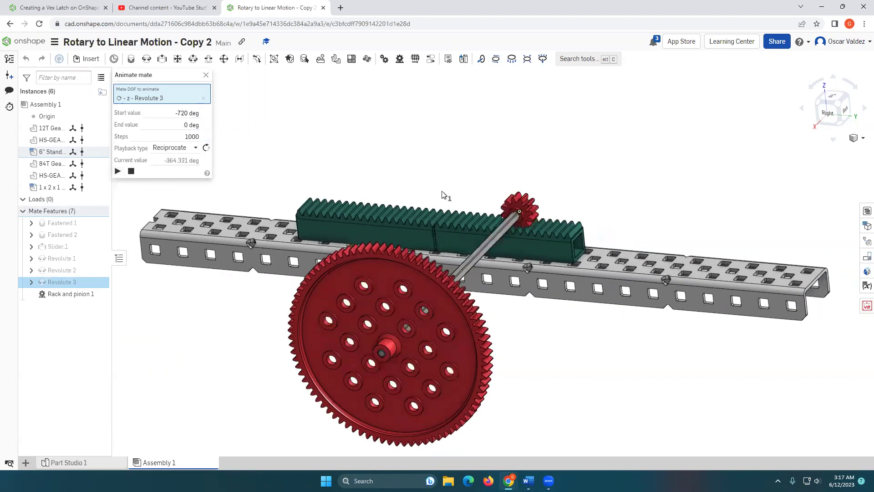
- Examine the pinion driving the racks up close and across the whole mechanism during playback, and stop the animation
scroll(575, 236, up, 5)
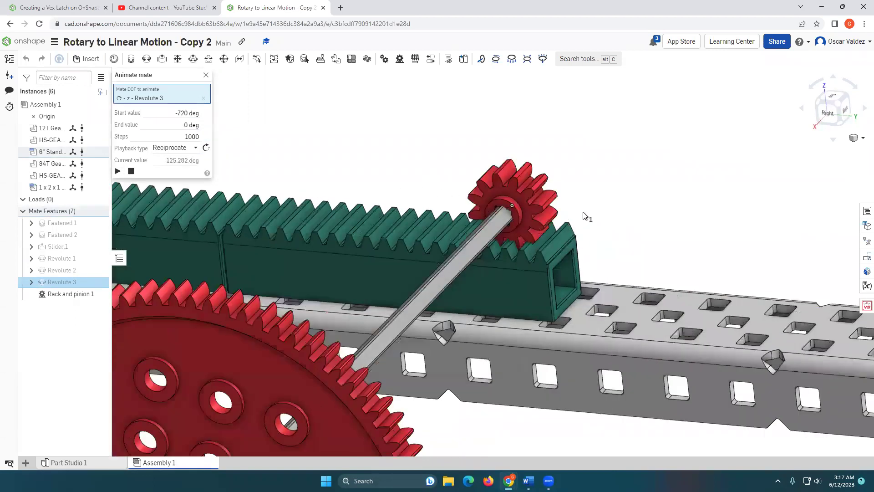
right_drag(586, 209, 469, 245)
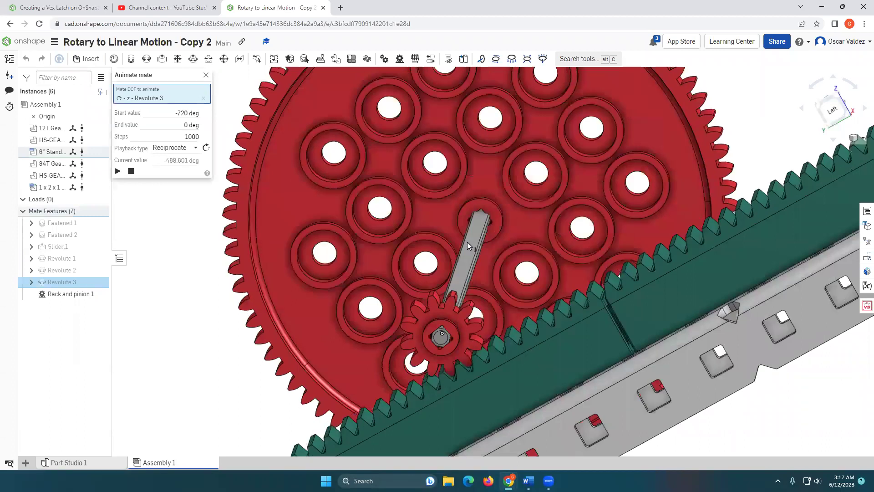
right_drag(470, 242, 481, 239)
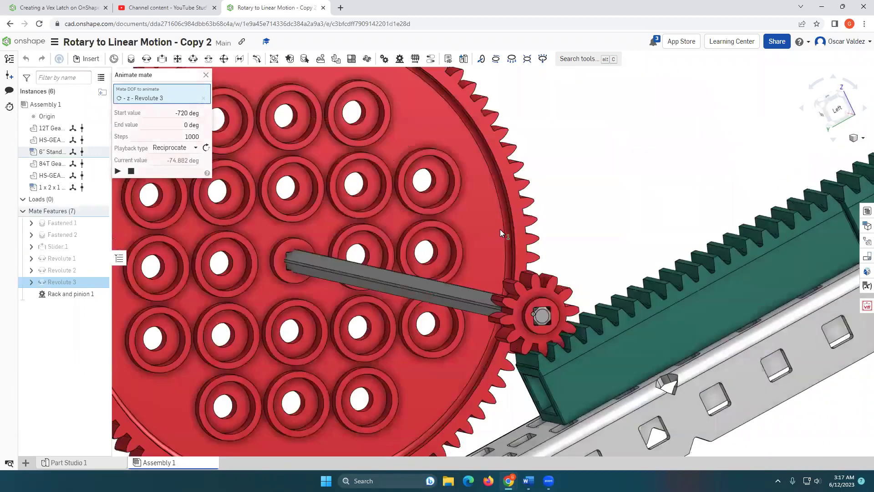
scroll(500, 228, down, 5)
right_drag(583, 345, 685, 327)
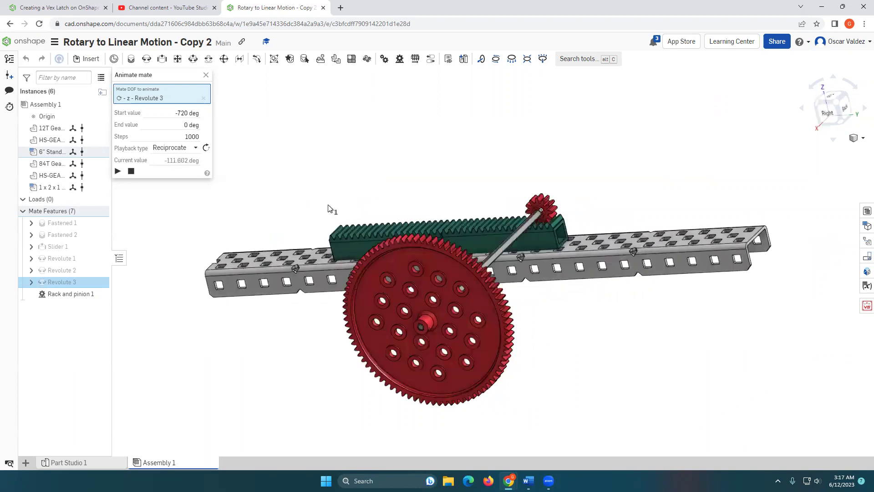
right_drag(345, 208, 336, 207)
scroll(337, 208, down, 2)
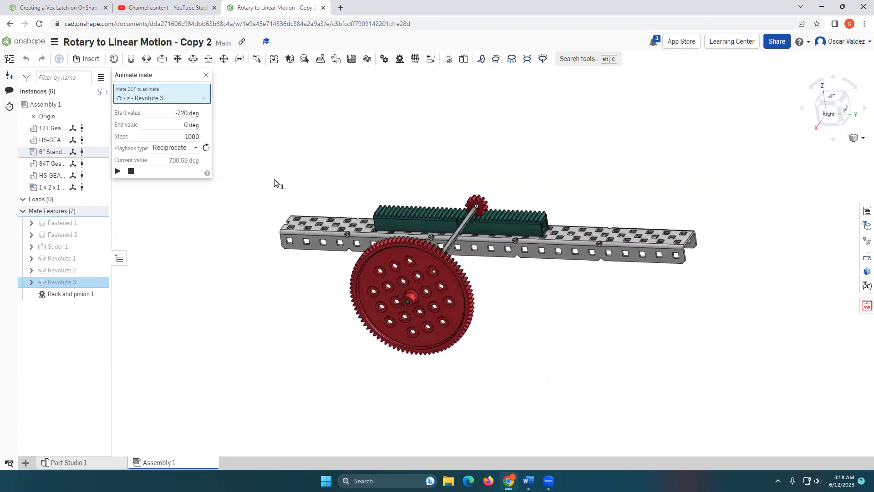
right_drag(274, 179, 283, 173)
click(131, 171)
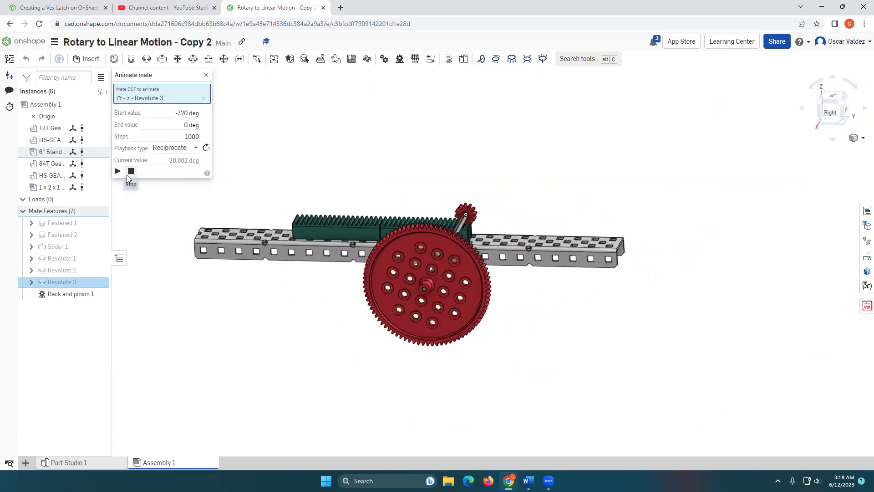